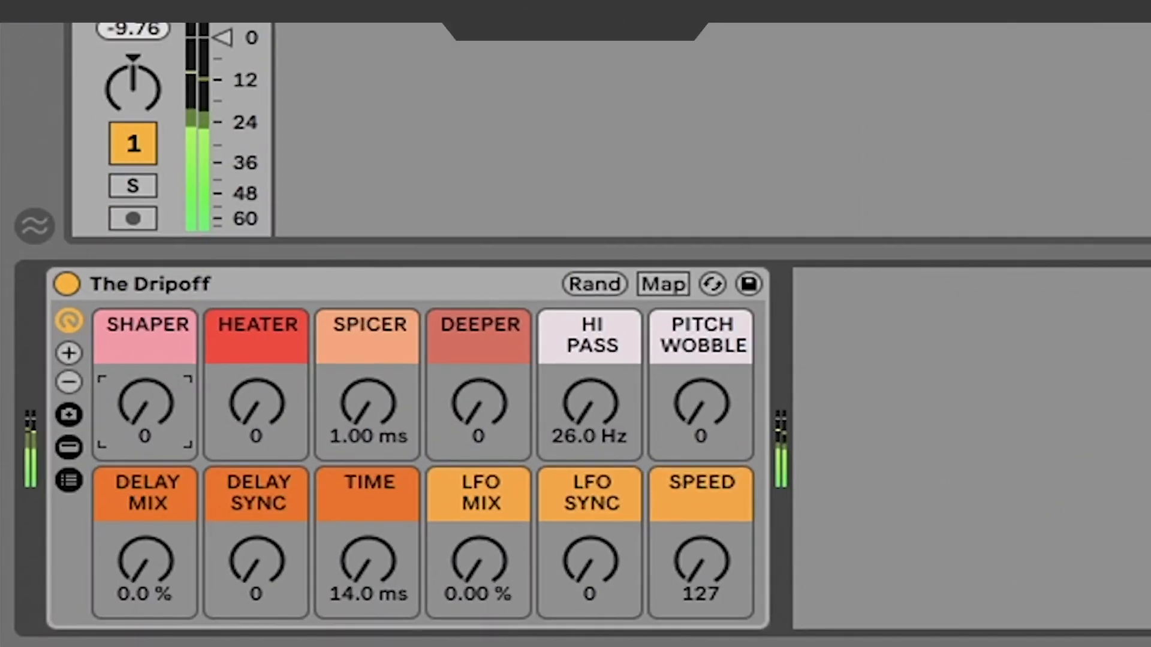
# Step: Turn up the Shaper macro of The Dripoff rack while the loop plays to audition its effect
pyautogui.moveTo(56, 542); pyautogui.dragTo(57, 524)
pyautogui.moveTo(162, 423); pyautogui.dragTo(161, 411)
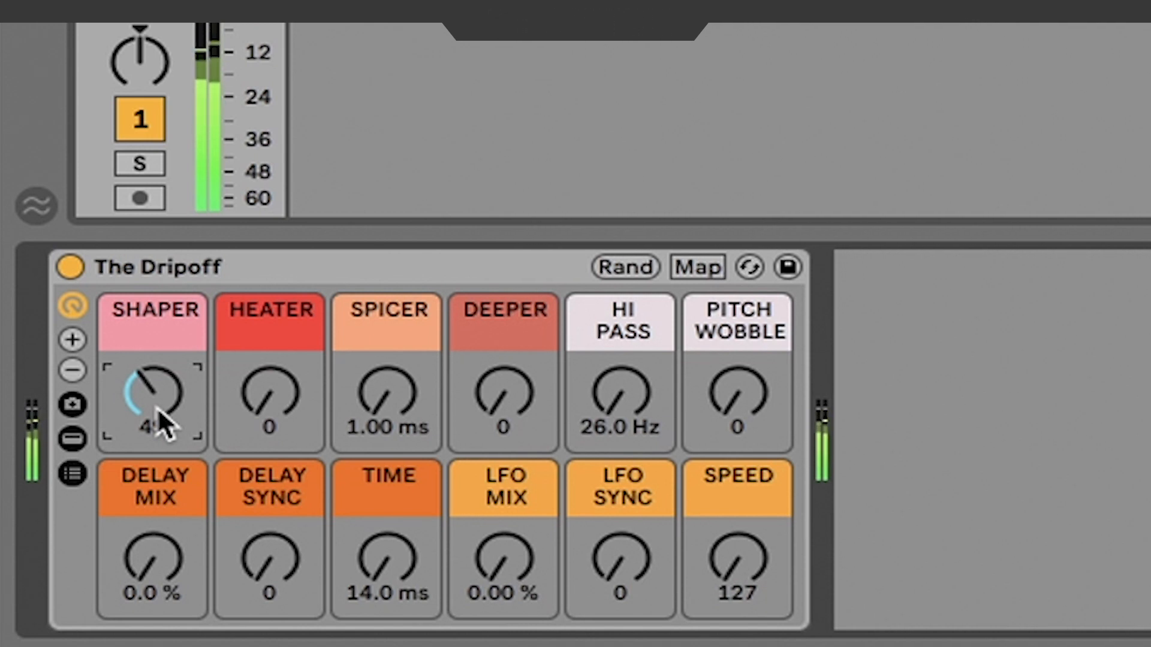
pyautogui.moveTo(159, 424); pyautogui.dragTo(160, 383)
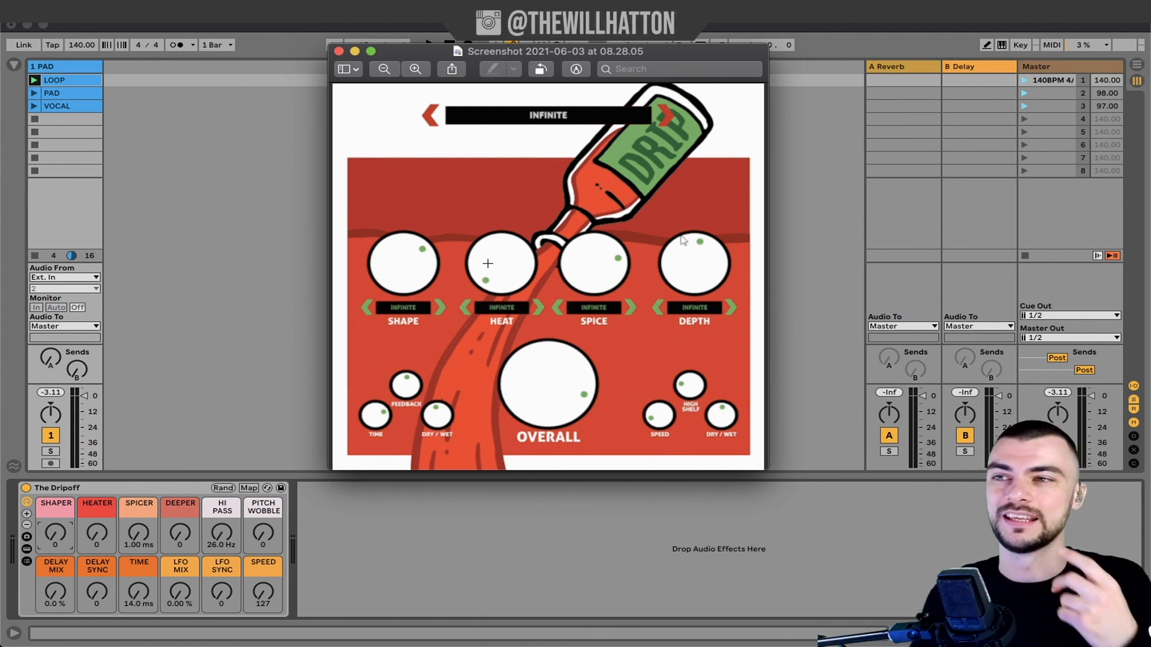
# Step: Return from the reference image to the set and show the devices inside The Dripoff rack
pyautogui.click(96, 501)
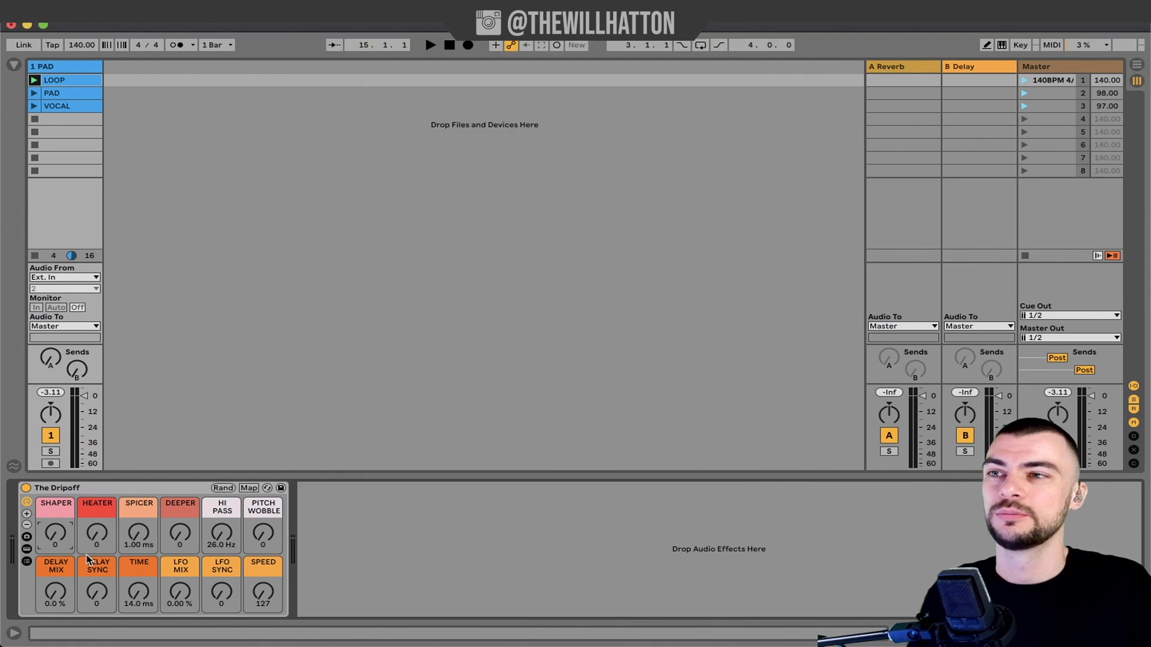
pyautogui.click(24, 559)
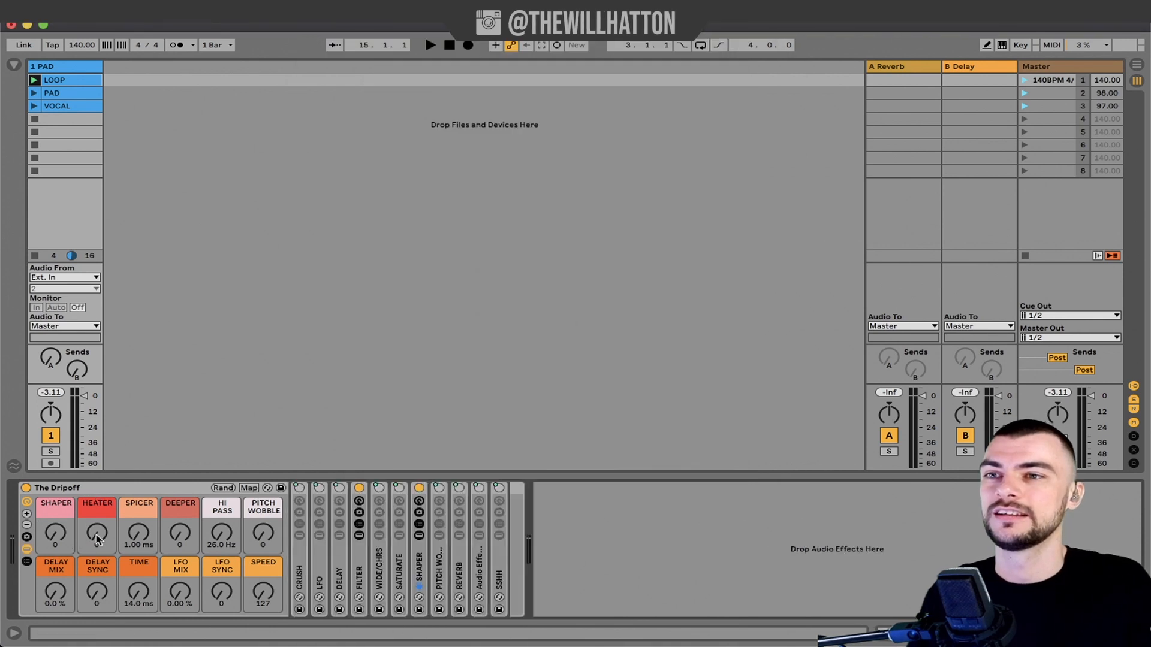
pyautogui.moveTo(96, 532); pyautogui.dragTo(96, 594)
pyautogui.click(93, 513)
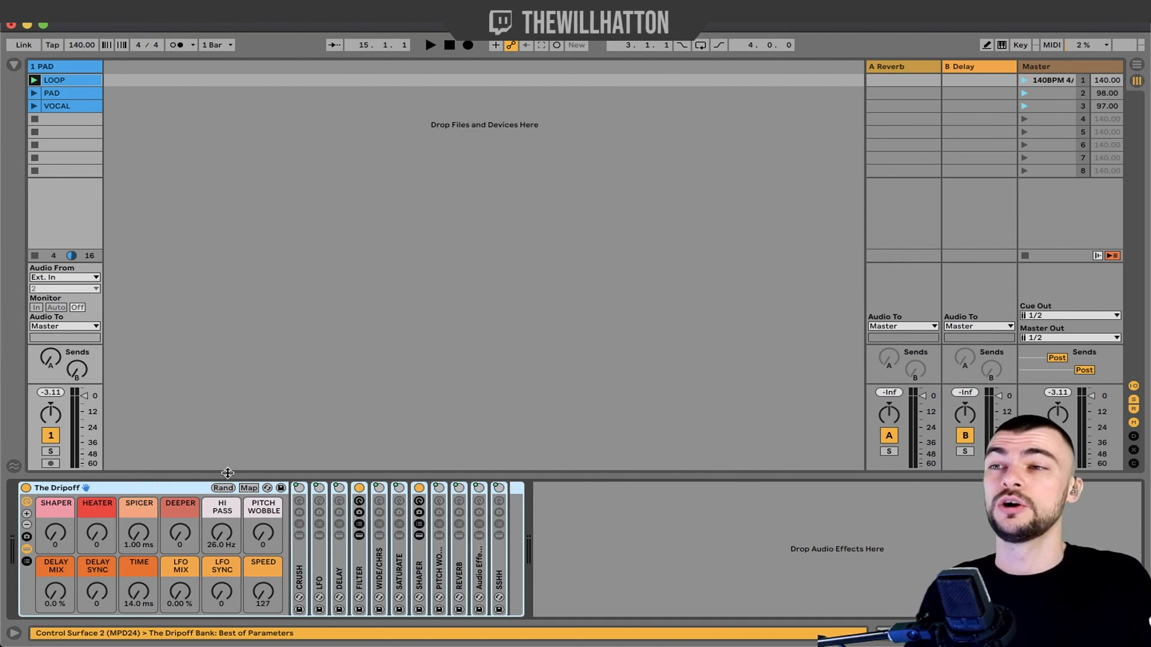
pyautogui.click(30, 549)
pyautogui.click(29, 549)
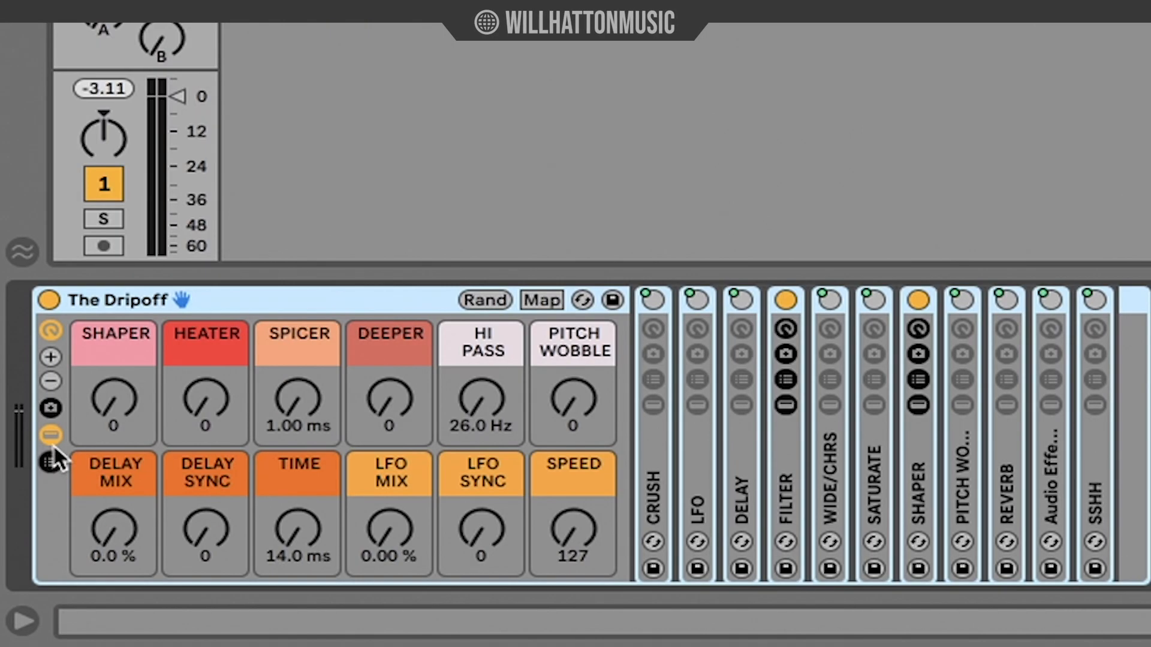
pyautogui.click(51, 431)
pyautogui.click(52, 432)
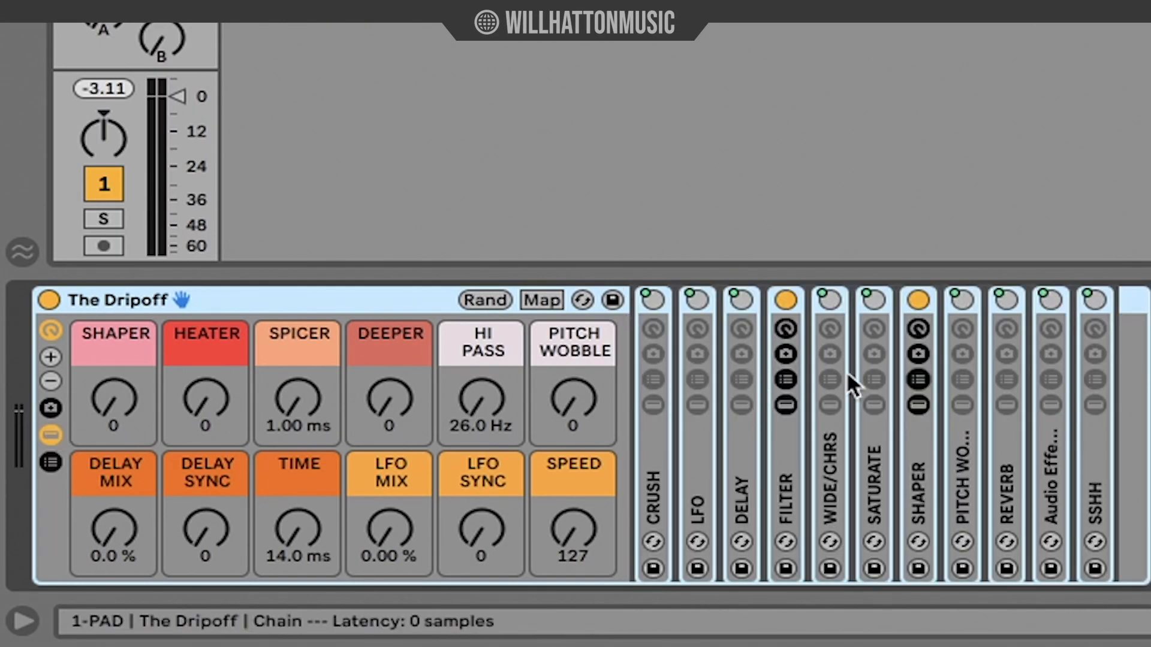
# Step: Set the Heater macro of The Dripoff to 86 while the loop plays
pyautogui.moveTo(230, 423); pyautogui.dragTo(230, 345)
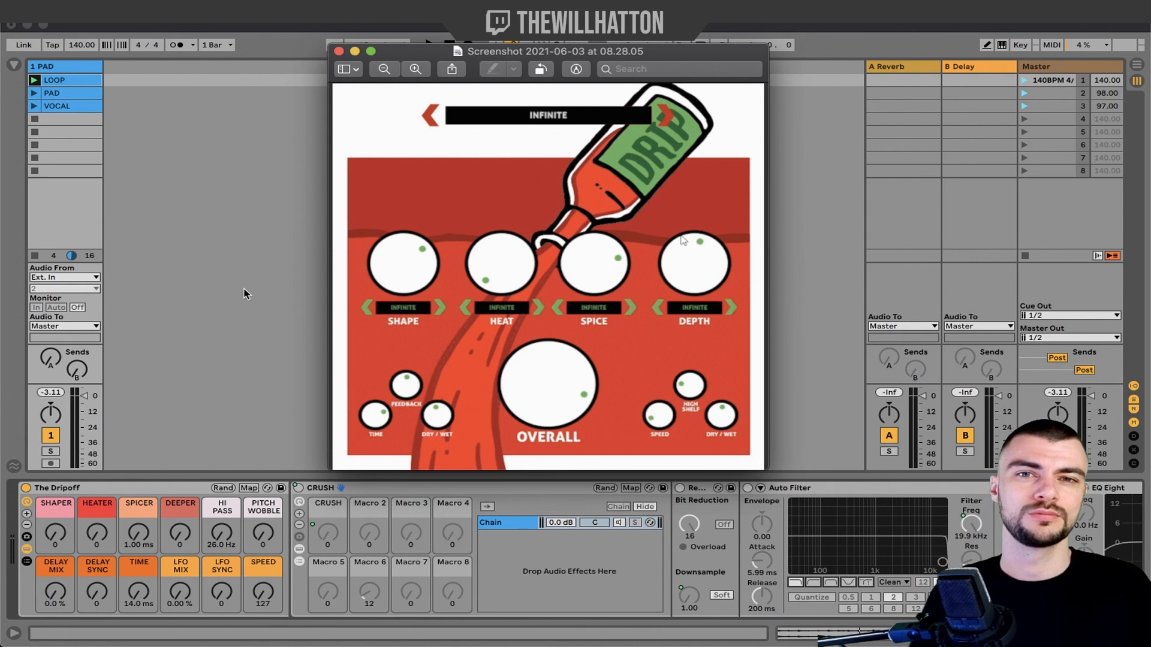
pyautogui.click(162, 494)
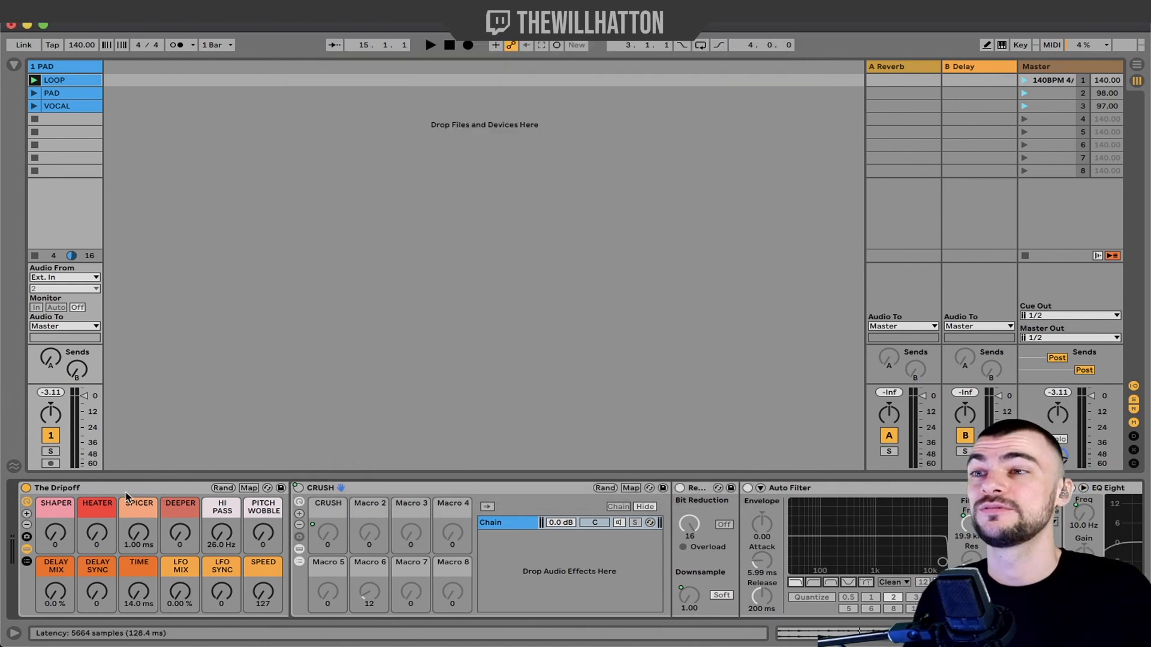
pyautogui.moveTo(97, 533); pyautogui.dragTo(97, 520)
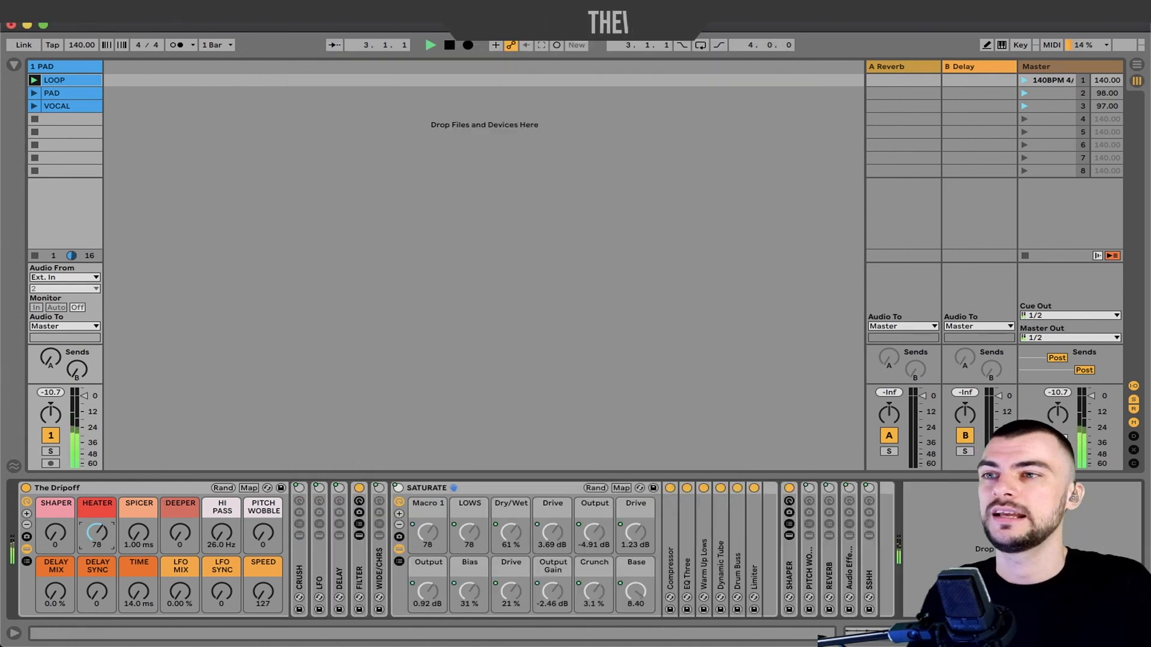
pyautogui.moveTo(97, 533); pyautogui.dragTo(97, 479)
pyautogui.moveTo(128, 517); pyautogui.dragTo(128, 512)
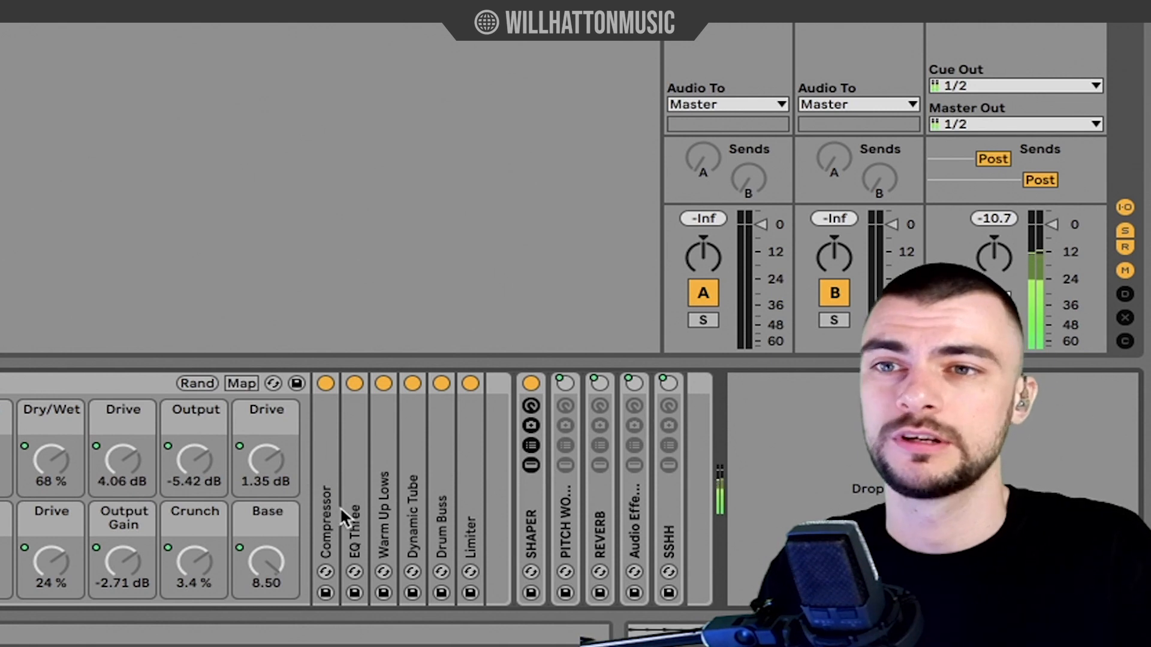
# Step: Inspect EQ Three and Dynamic Tube in the SATURATE rack, unfolding each and folding it again
pyautogui.click(357, 476)
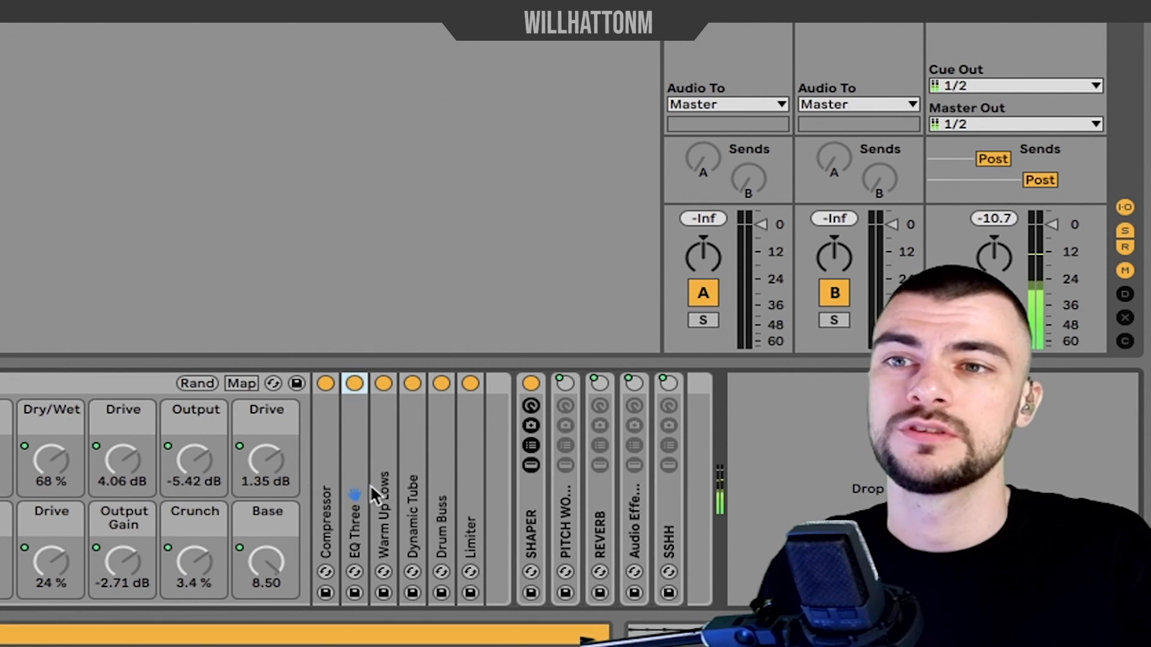
pyautogui.doubleClick(363, 453)
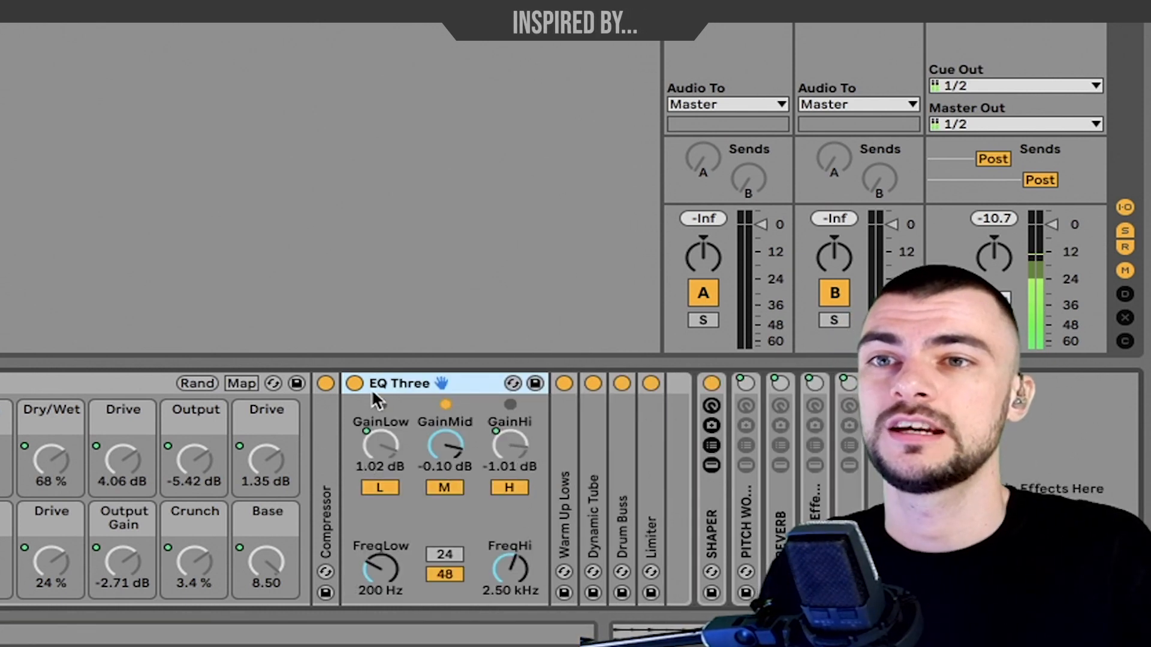
pyautogui.doubleClick(396, 383)
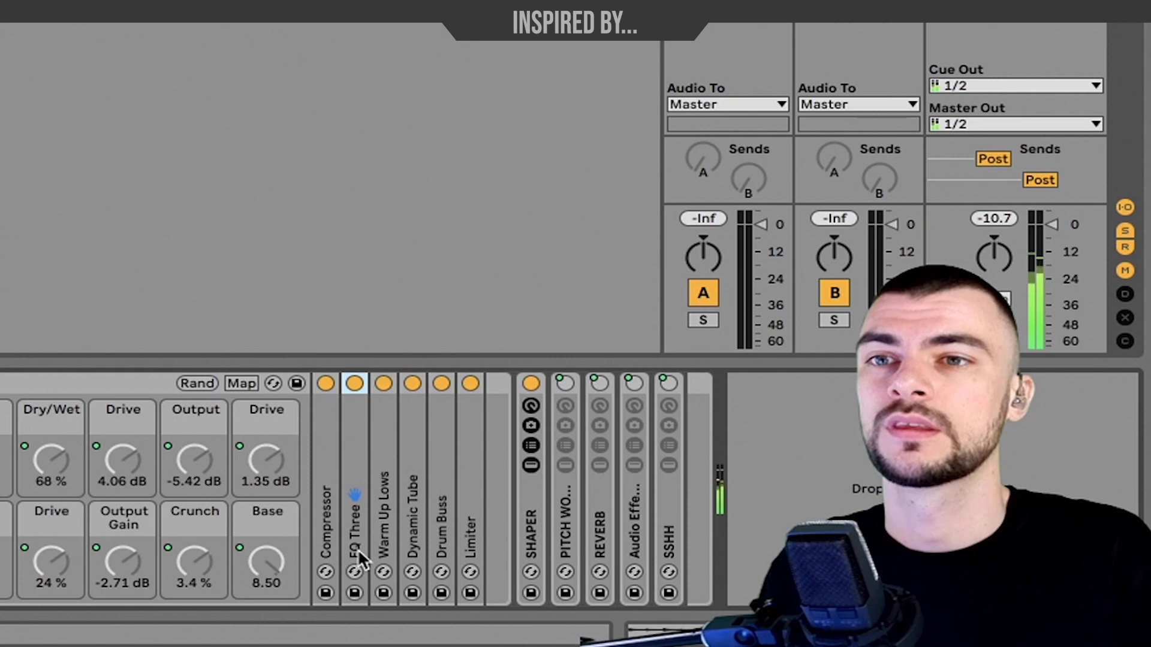
pyautogui.click(384, 513)
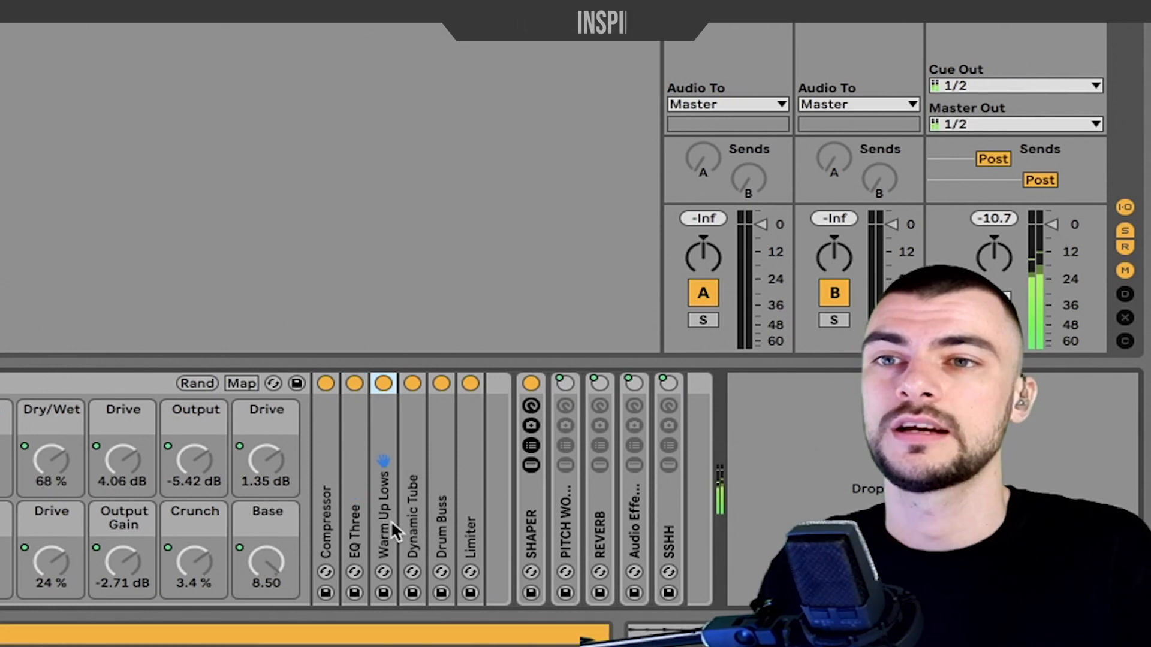
pyautogui.doubleClick(421, 510)
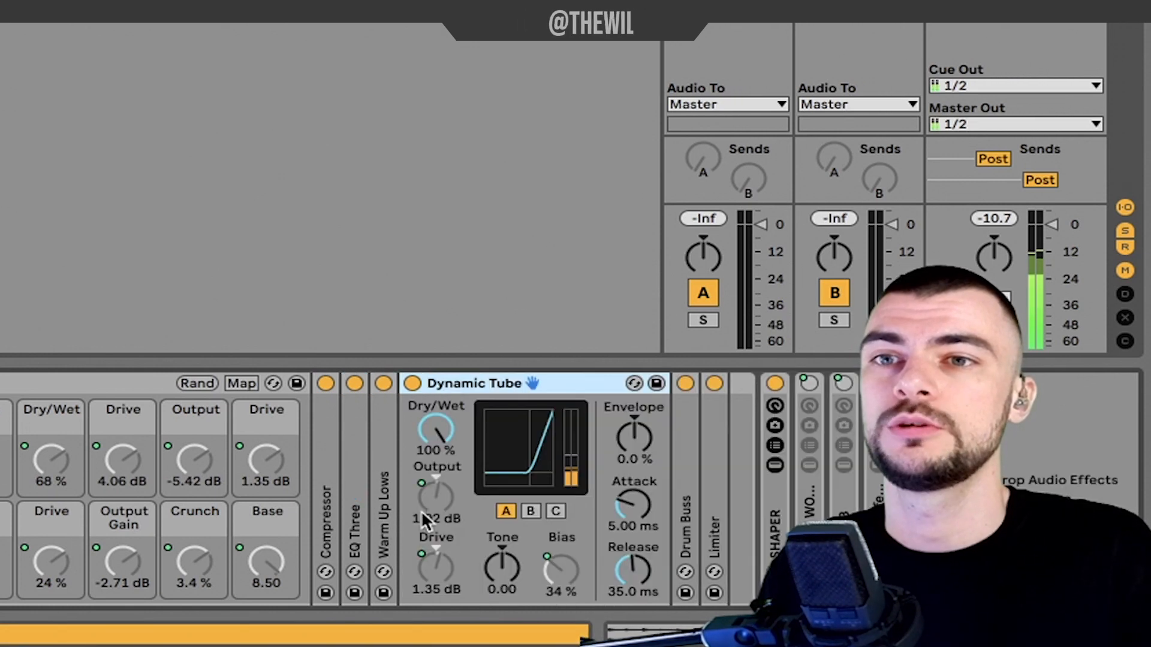
pyautogui.doubleClick(485, 384)
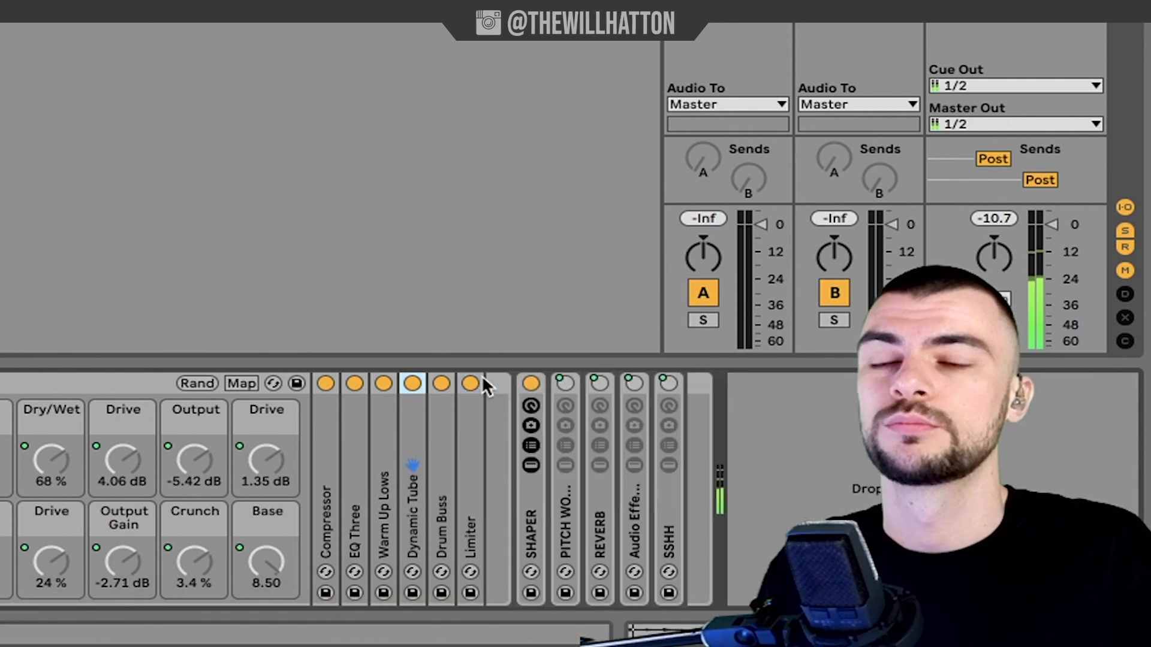
# Step: Inspect the Drum Buss and Limiter settings in the SATURATE rack, folding both devices again
pyautogui.doubleClick(449, 457)
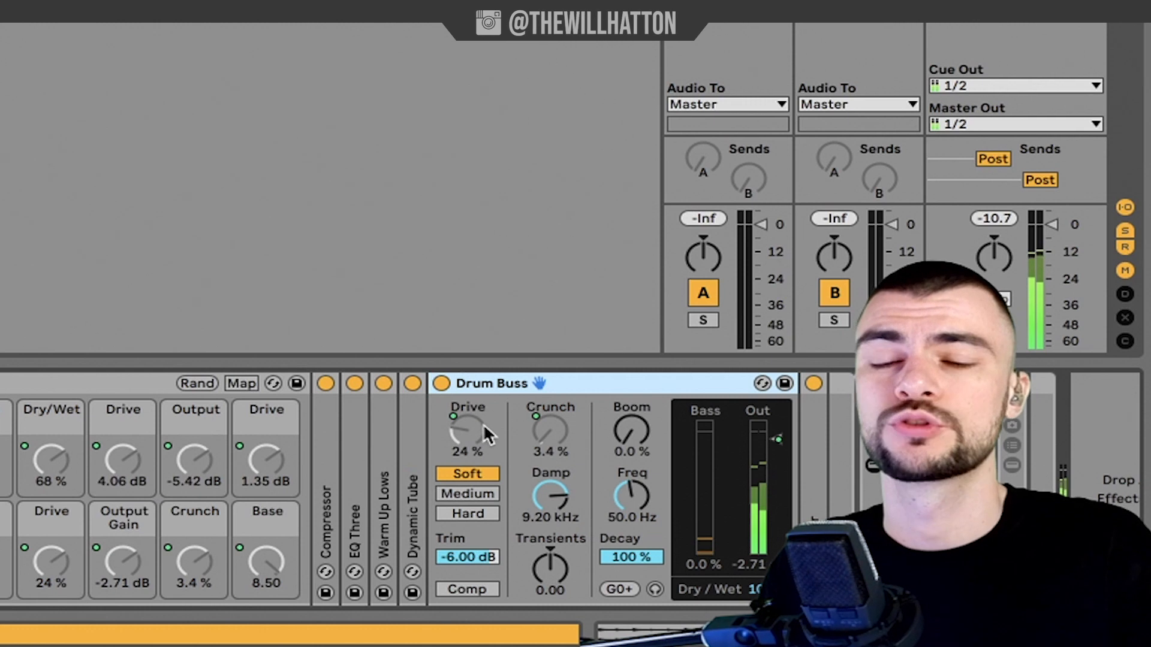
pyautogui.doubleClick(503, 382)
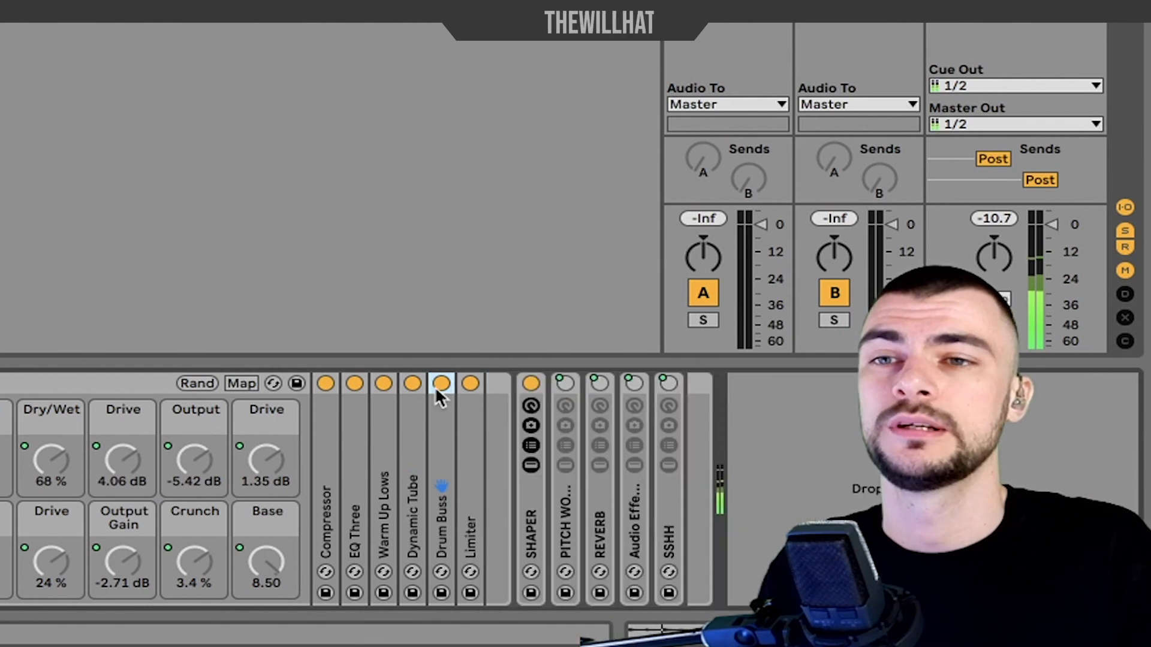
pyautogui.doubleClick(443, 421)
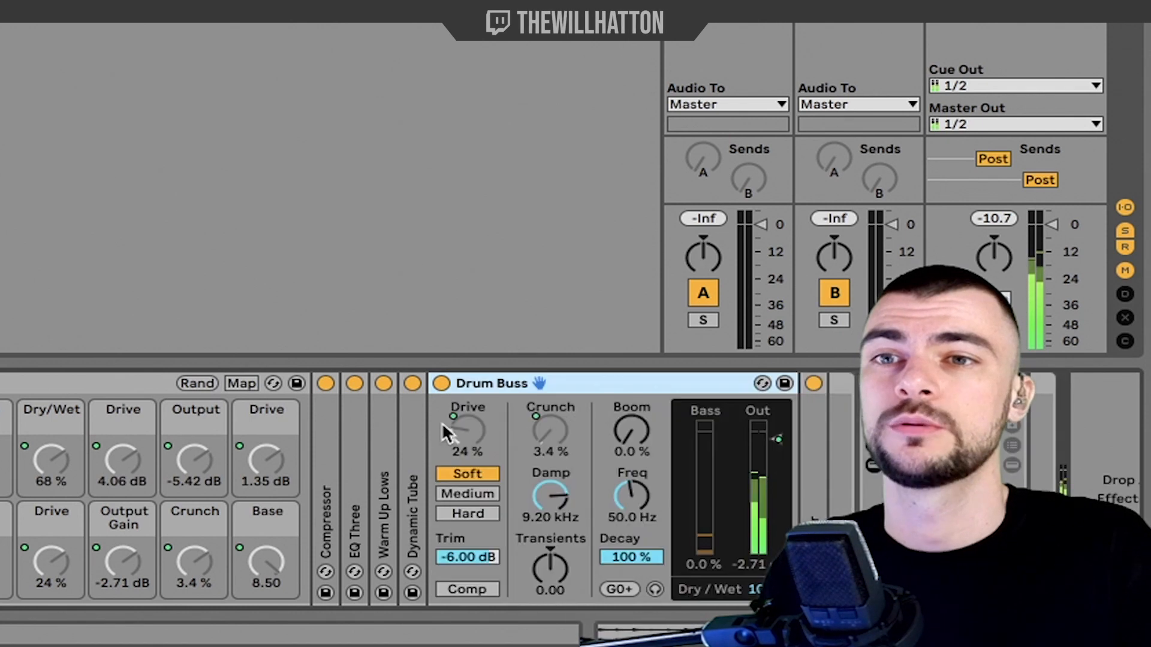
pyautogui.doubleClick(501, 381)
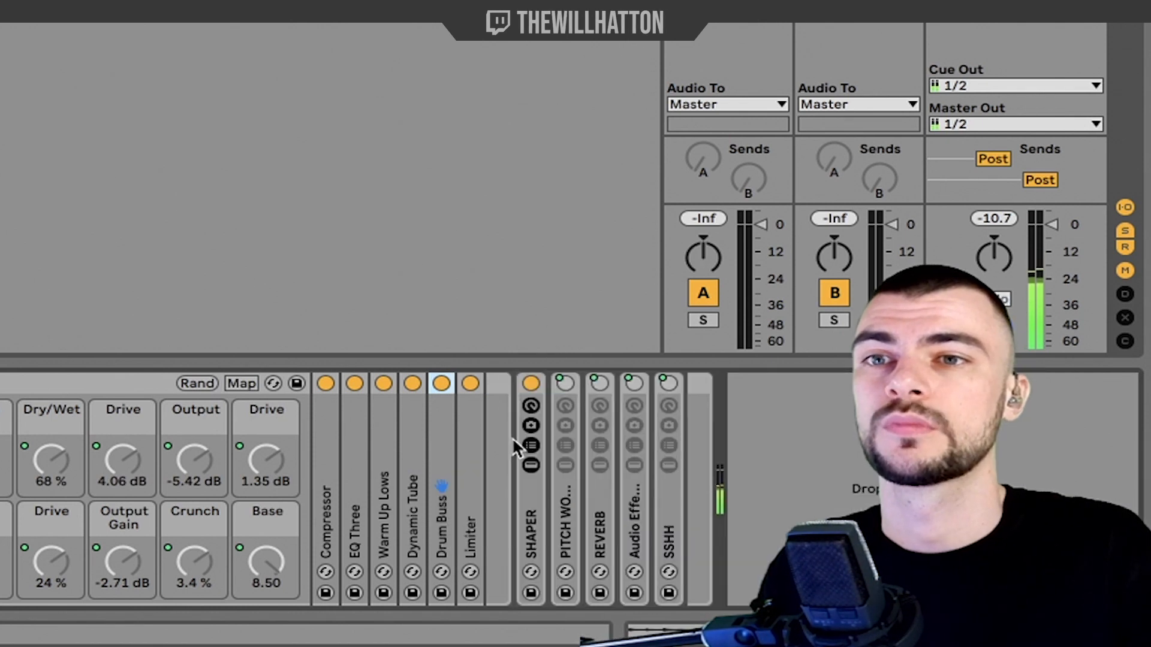
pyautogui.doubleClick(477, 458)
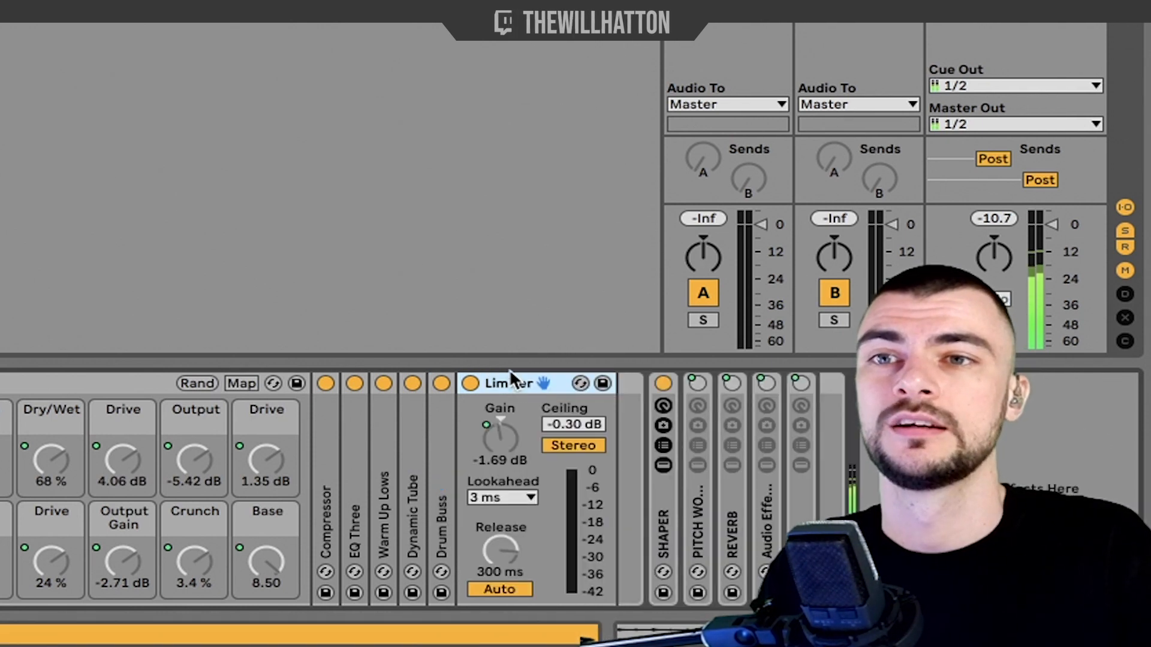
pyautogui.doubleClick(509, 382)
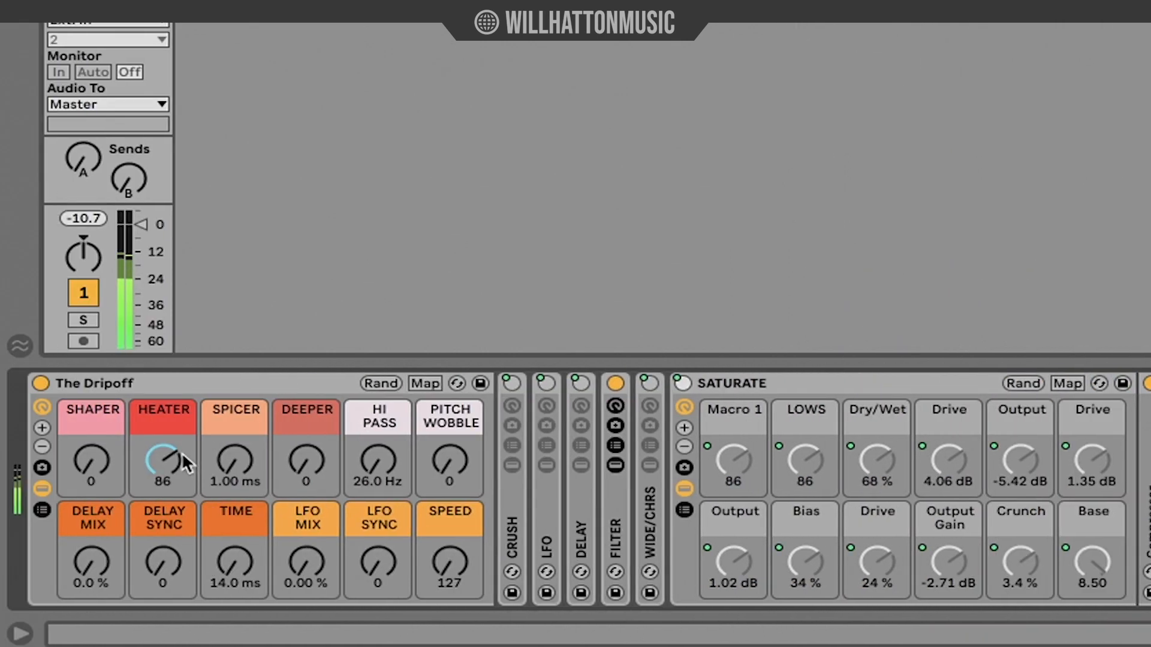
# Step: Raise the Heater macro to 92 and further up to audition stronger saturation
pyautogui.click(100, 465)
pyautogui.moveTo(162, 461); pyautogui.dragTo(162, 455)
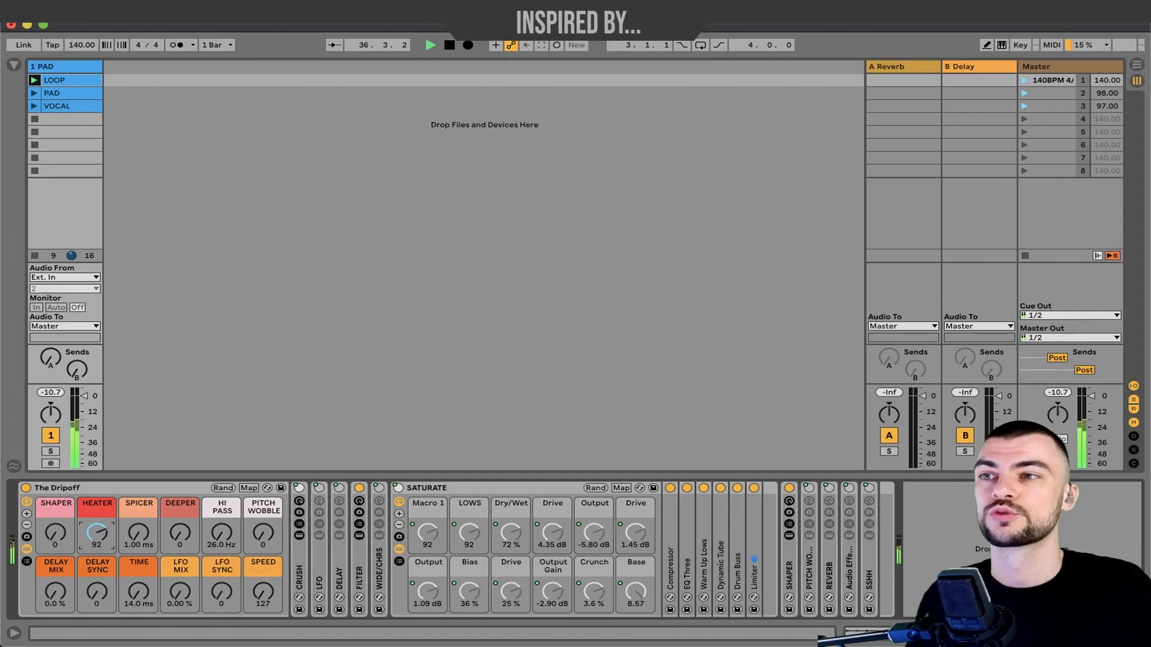
pyautogui.moveTo(162, 460); pyautogui.dragTo(162, 426)
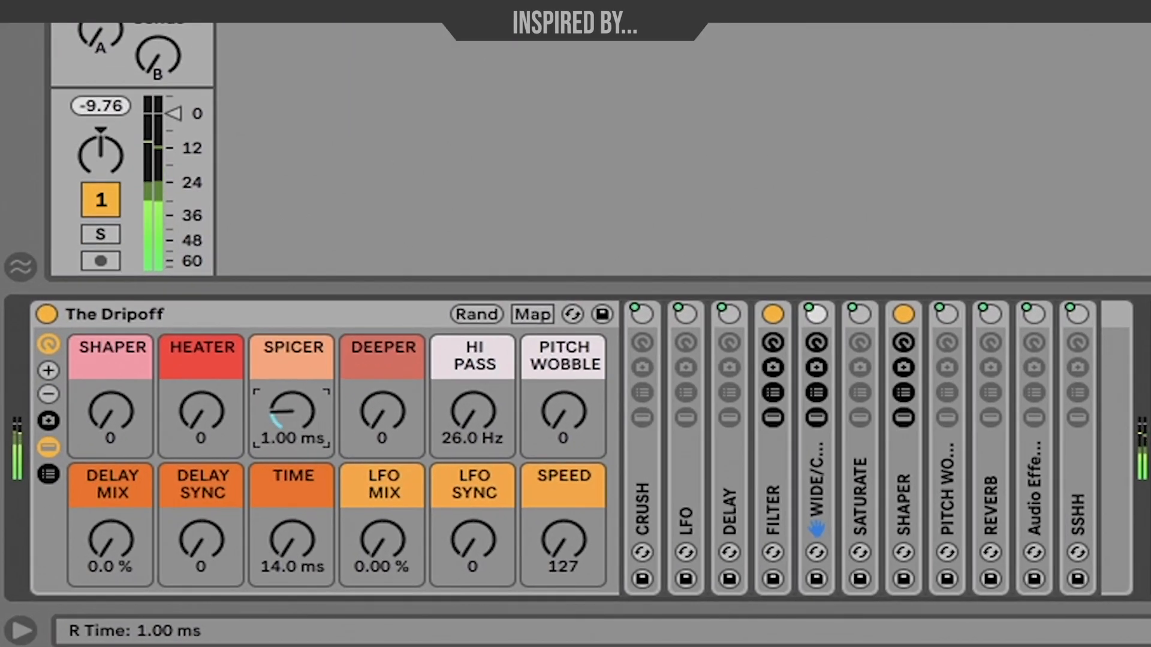
# Step: Set the Spicer macro to 1.60 ms and unfold the WIDE/CHRS rack
pyautogui.moveTo(224, 477); pyautogui.dragTo(224, 467)
pyautogui.click(816, 483)
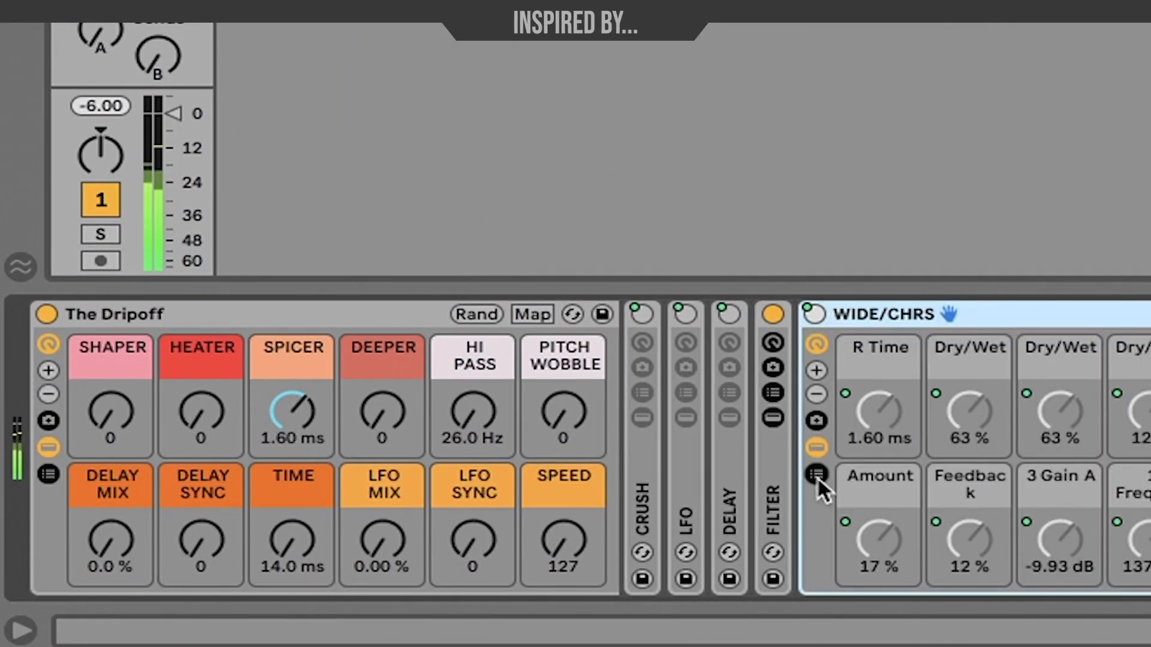
pyautogui.hscroll(10, 1146, 499)
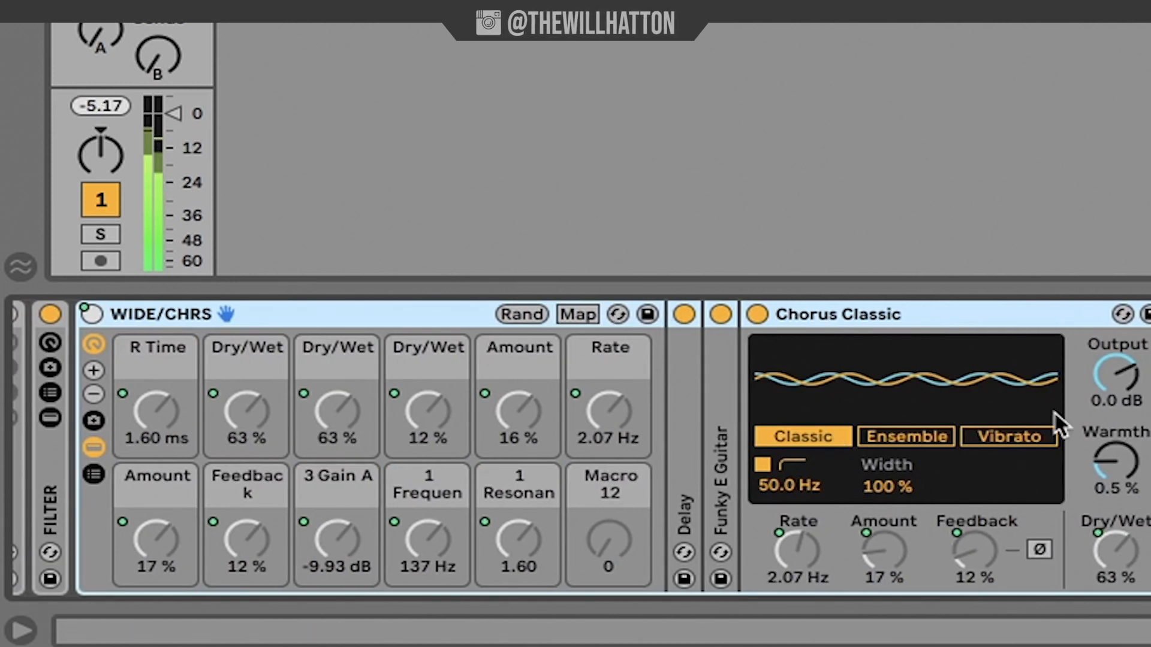
# Step: Look over Chorus Classic and Vibrato in the WIDE/CHRS rack and unfold the Funky E Guitar equalizer
pyautogui.hscroll(3, 770, 415)
pyautogui.hscroll(3, 1108, 413)
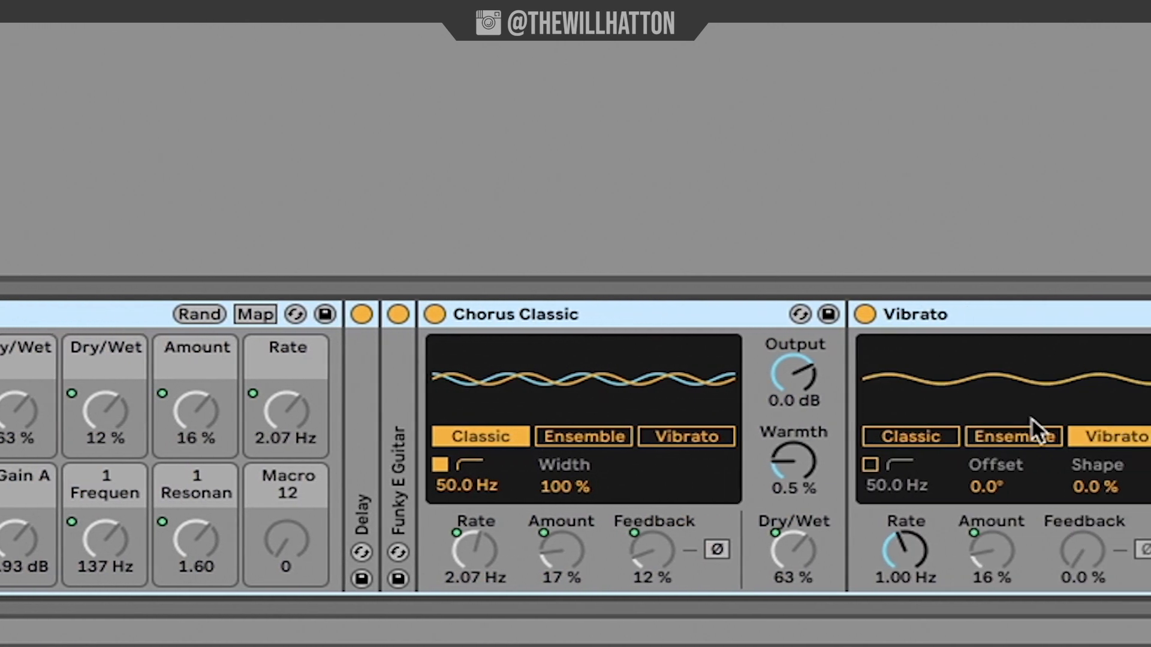
pyautogui.doubleClick(360, 488)
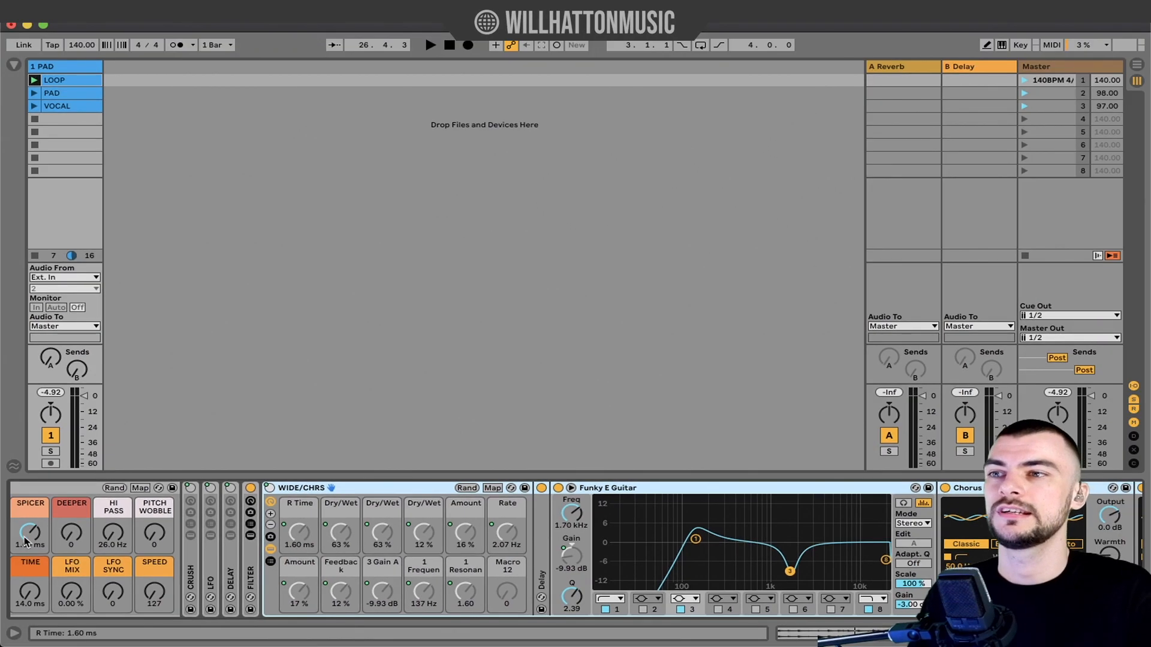
# Step: Sweep the Spicer macro up to 7.00 ms and back down to 5.52 ms
pyautogui.moveTo(24, 542); pyautogui.dragTo(24, 513)
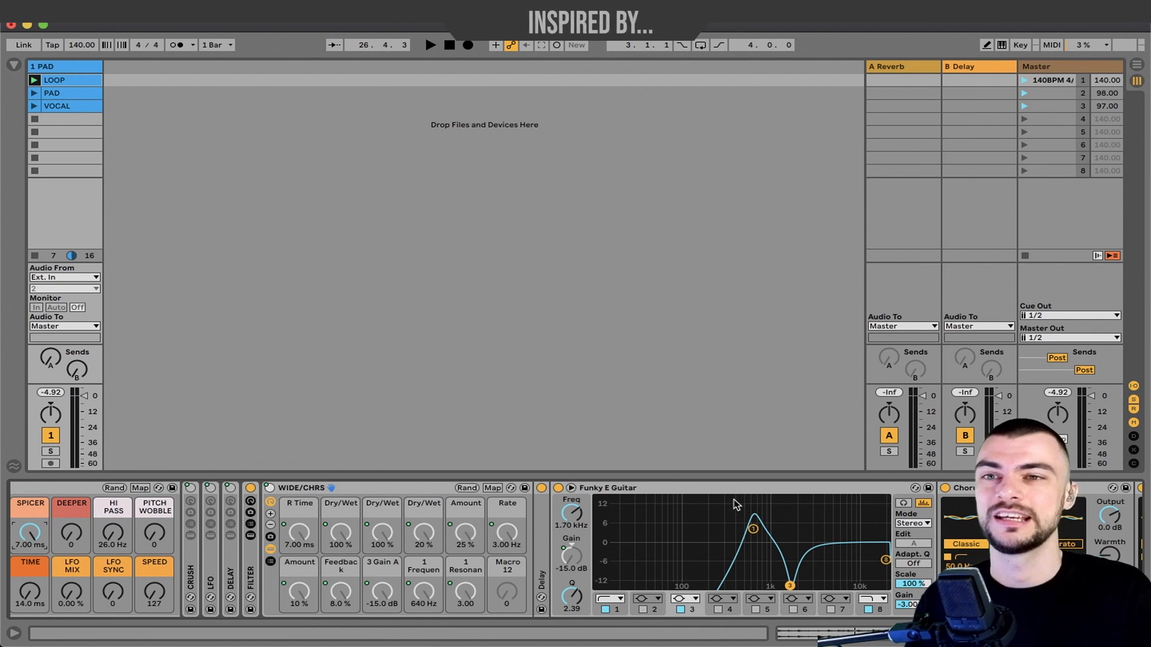
pyautogui.moveTo(42, 532); pyautogui.dragTo(39, 546)
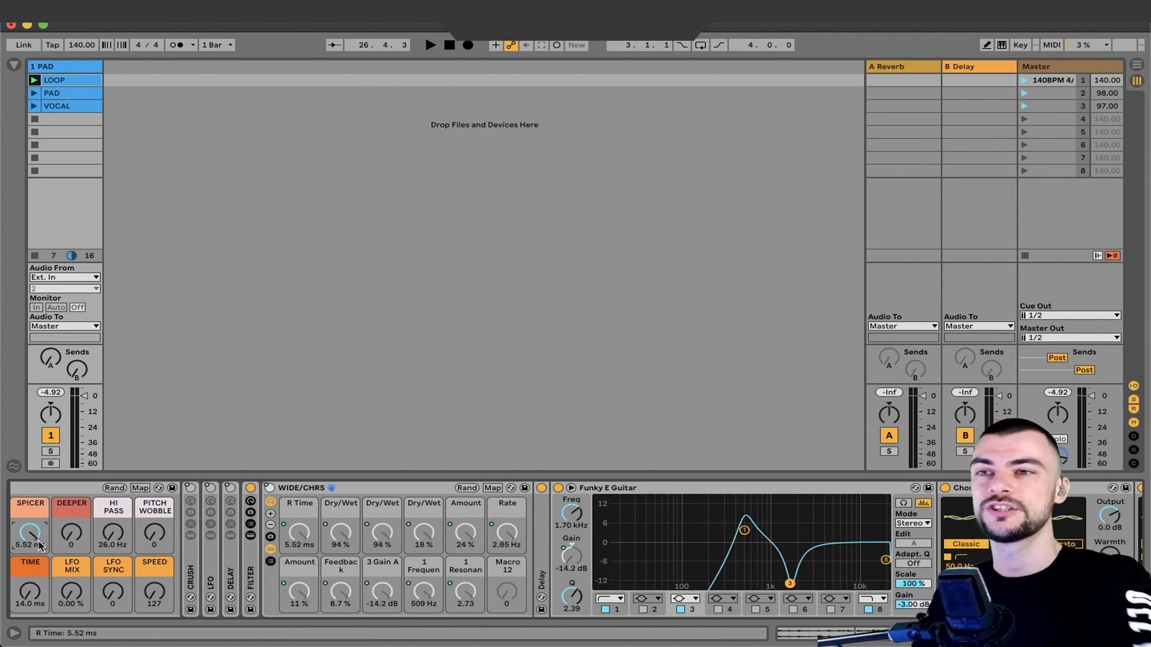
# Step: Examine the Chorus Classic, Vibrato and Phaser Guitar devices in WIDE/CHRS and return to The Dripoff's macros
pyautogui.hscroll(10, 363, 574)
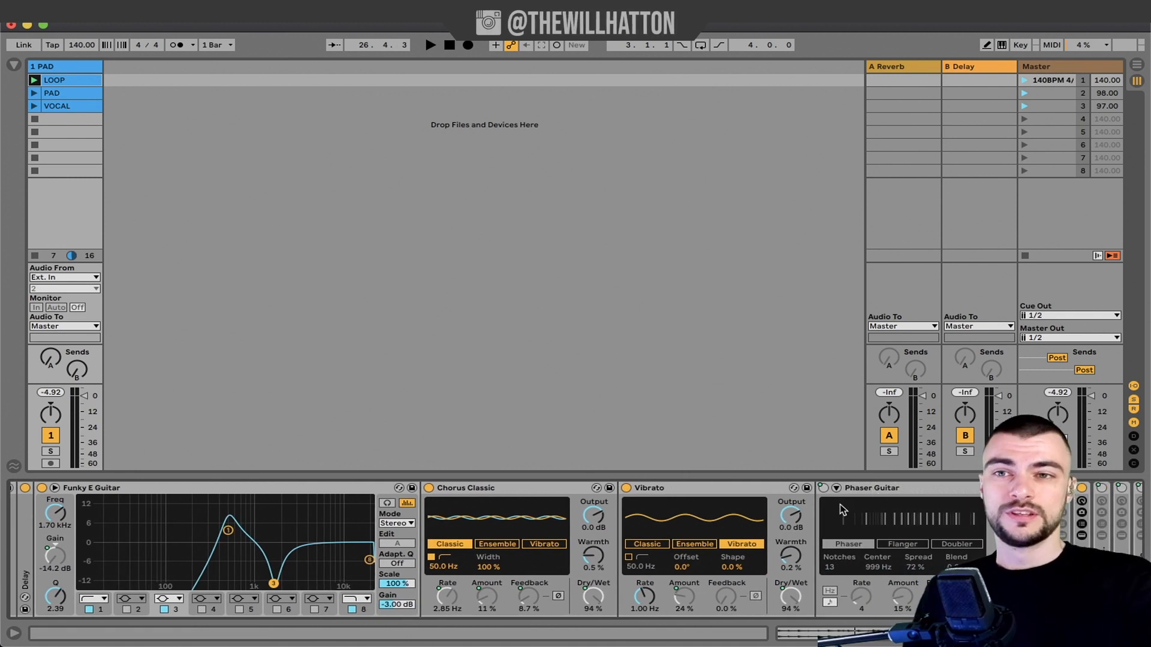
pyautogui.hscroll(-5, 840, 507)
pyautogui.hscroll(-3, 840, 504)
pyautogui.hscroll(10, 761, 513)
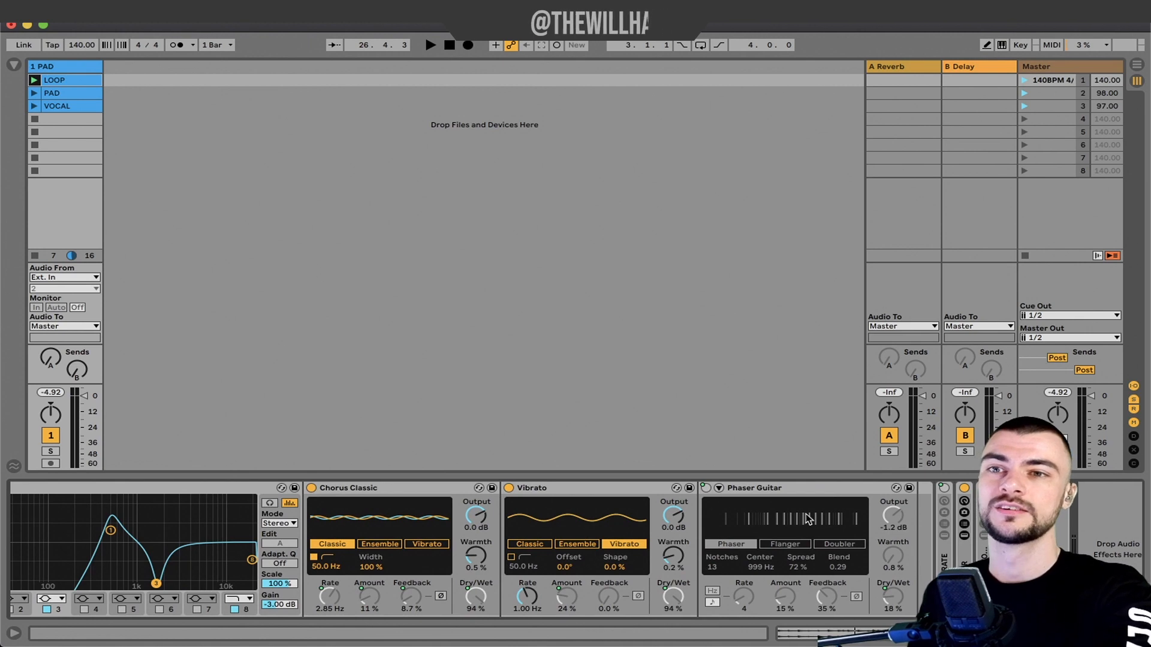
pyautogui.hscroll(-12, 778, 513)
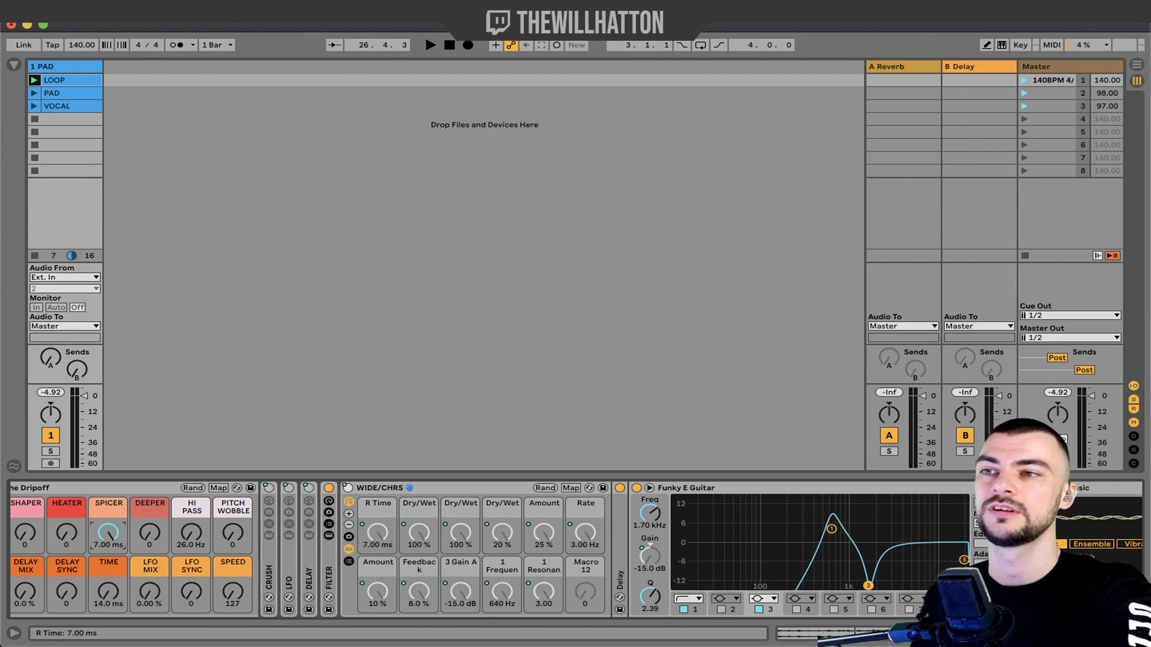
pyautogui.hscroll(6, 405, 520)
pyautogui.hscroll(-6, 404, 520)
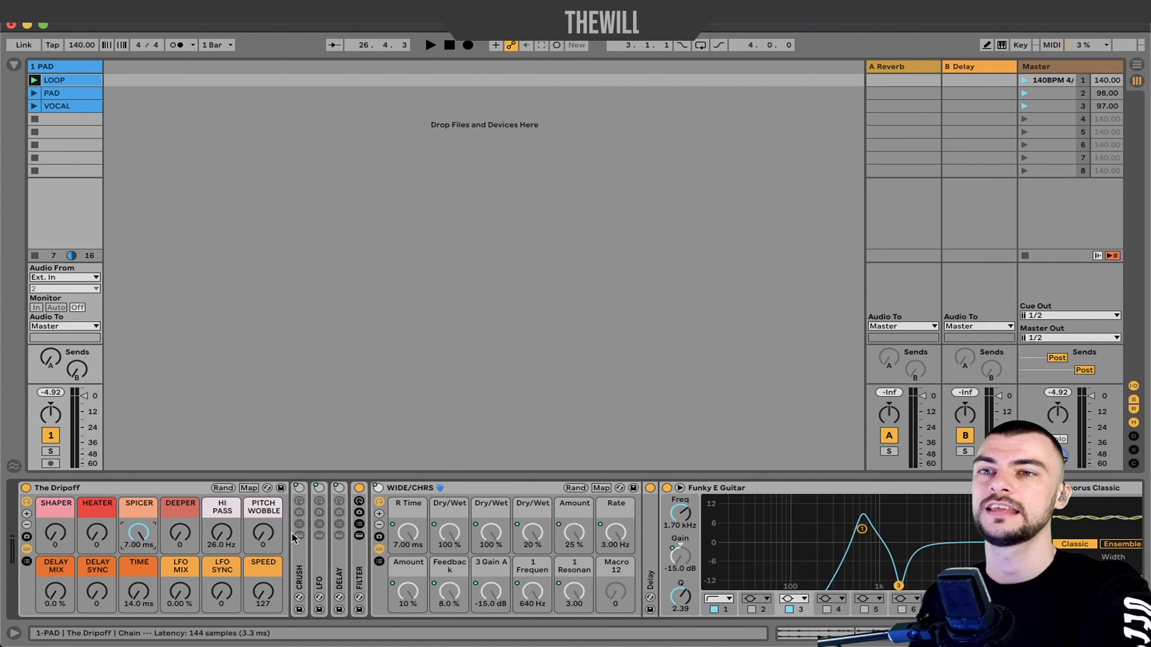
# Step: Sweep the Spicer macro up to 7.00 ms and return it to 1.00 ms
pyautogui.hscroll(14, 737, 552)
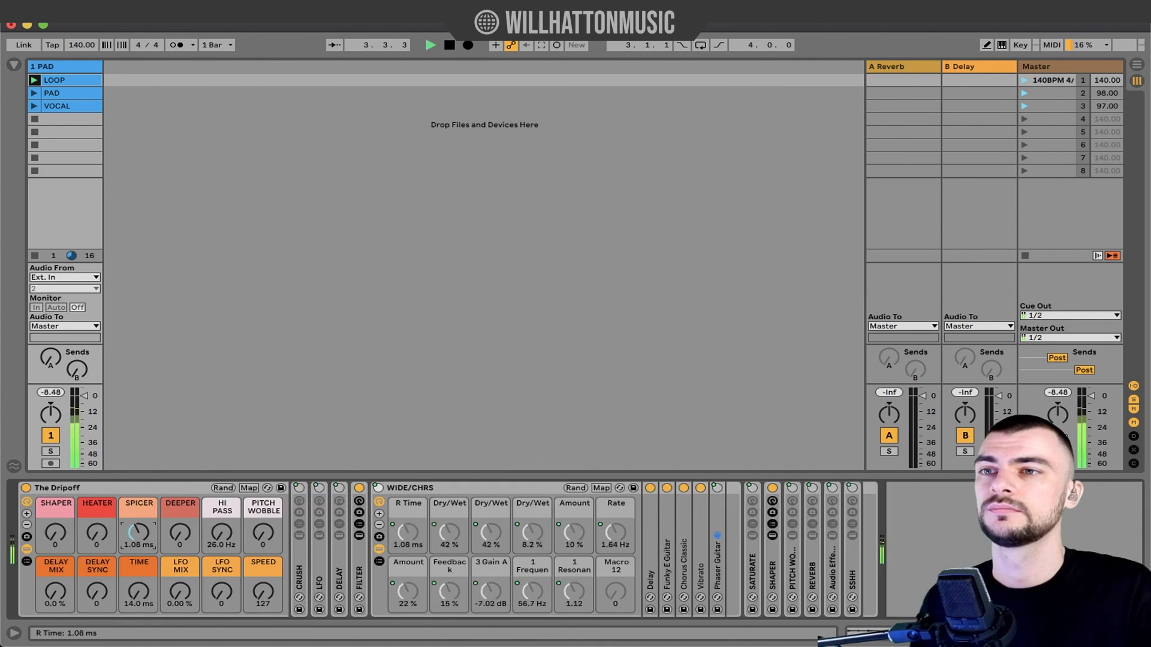
pyautogui.moveTo(138, 532); pyautogui.dragTo(139, 513)
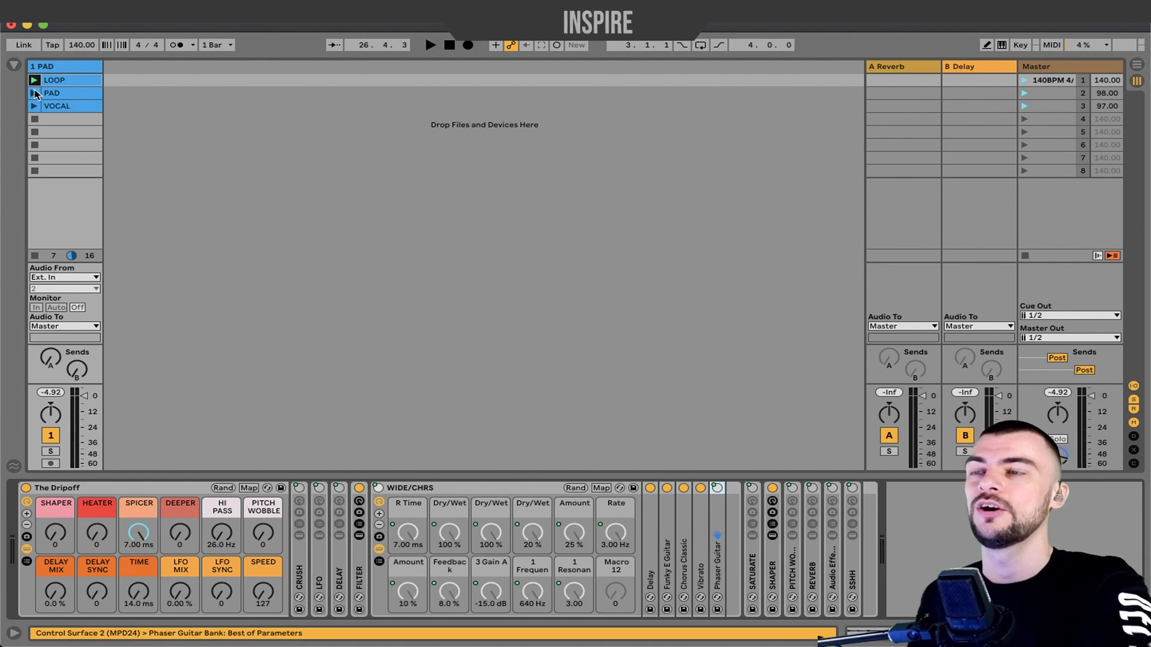
pyautogui.click(35, 93)
pyautogui.moveTo(157, 537)
pyautogui.mouseDown()
pyautogui.moveTo(157, 566)
pyautogui.moveTo(157, 547)
pyautogui.mouseUp()
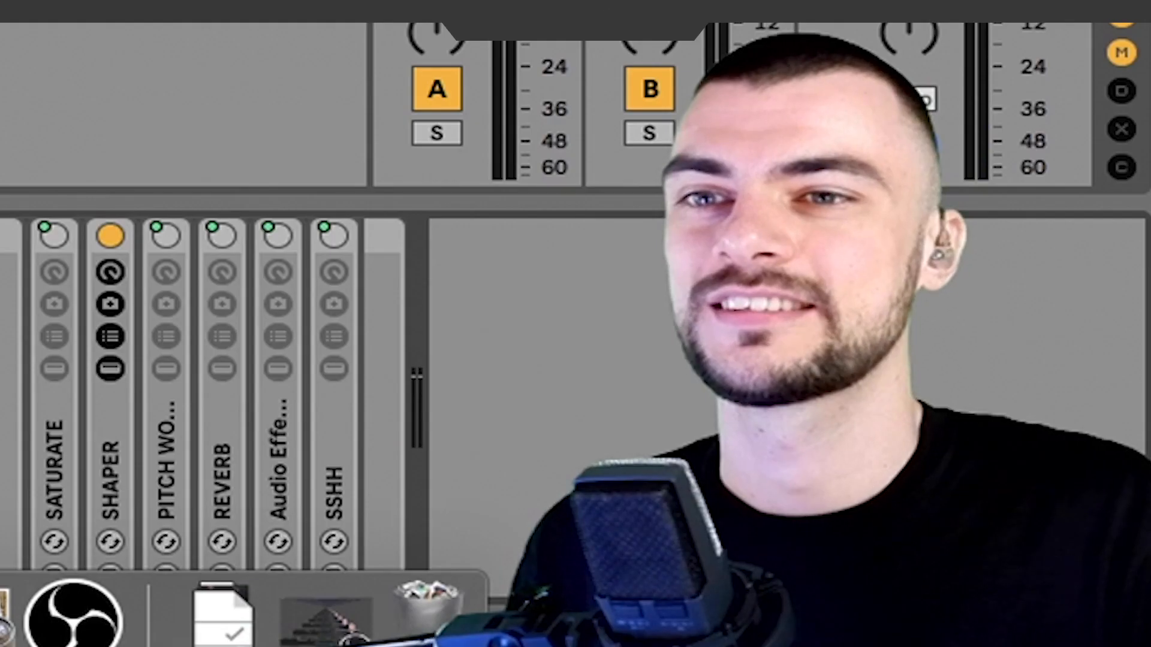
# Step: Consult the reference screenshot of the DRIP plugin and try The Dripoff's Deeper macro up to 28
pyautogui.click(723, 623)
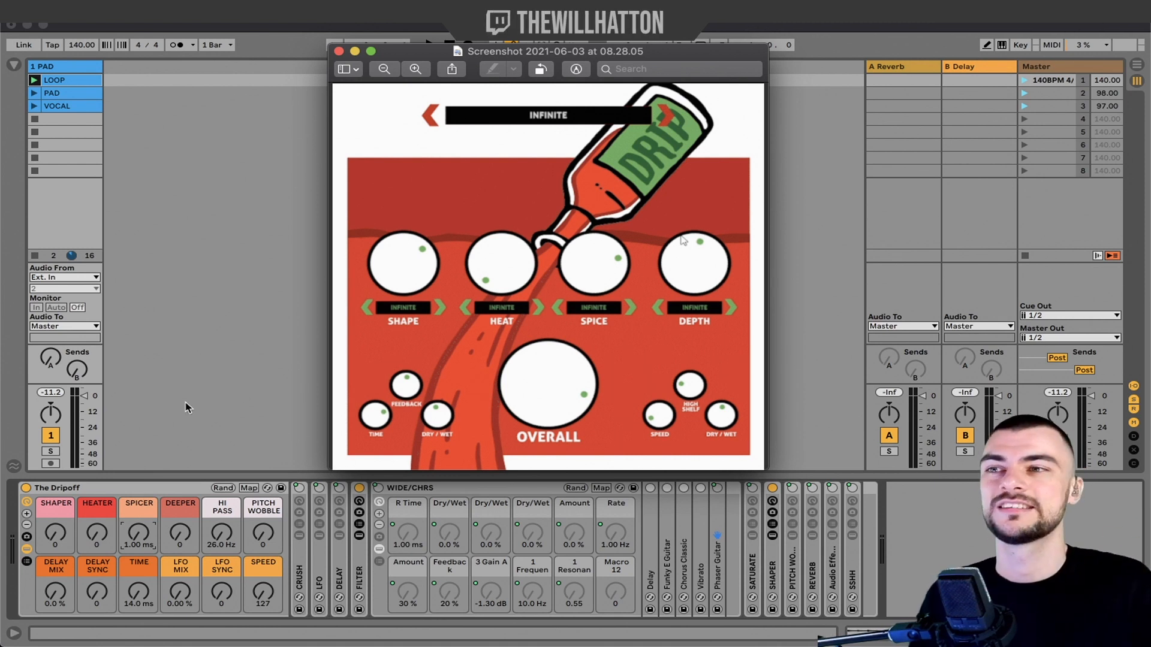
pyautogui.click(165, 495)
pyautogui.moveTo(180, 532); pyautogui.dragTo(182, 618)
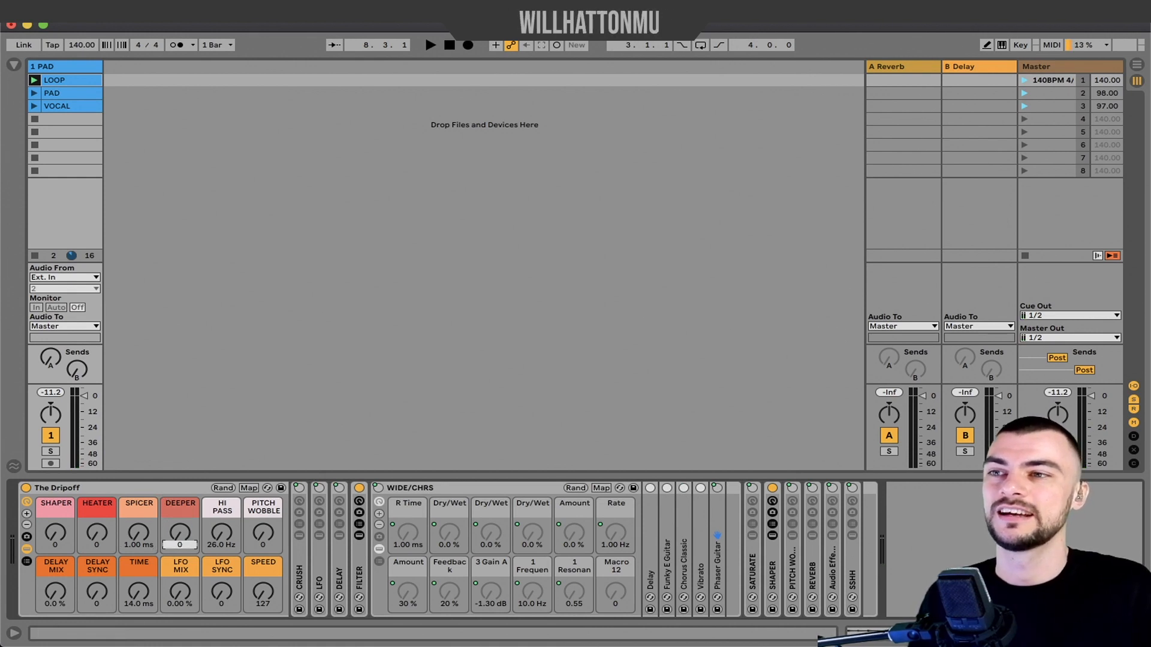
pyautogui.moveTo(182, 544); pyautogui.dragTo(183, 444)
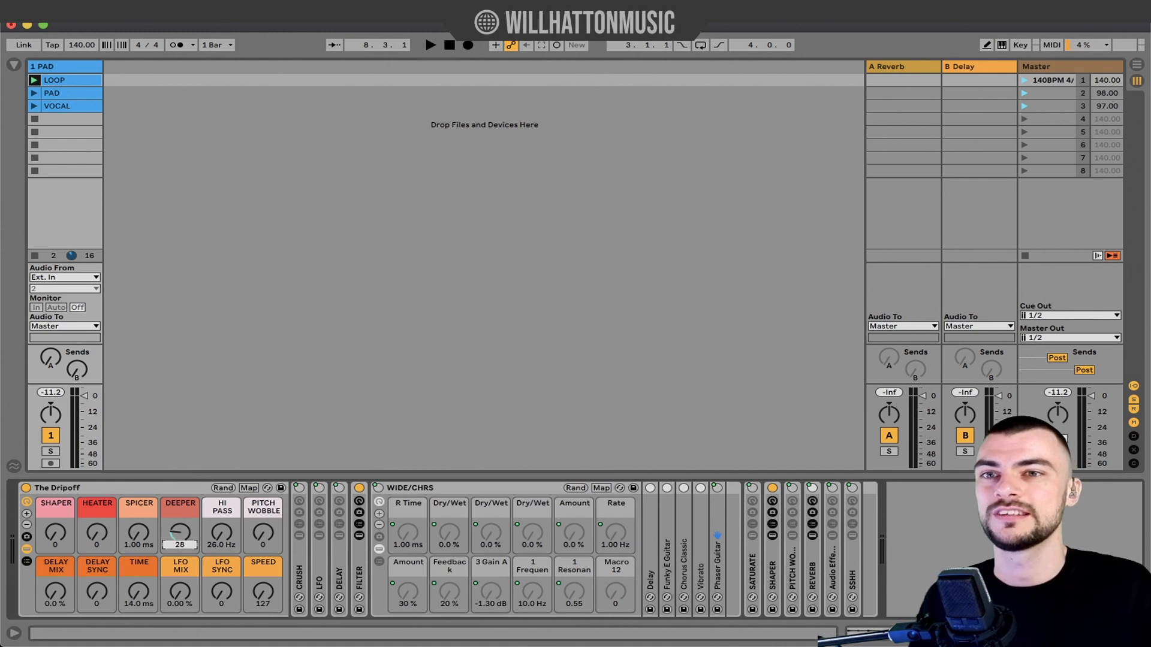
# Step: Fold the WIDE/CHRS rack and look over the Hybrid Reverb and Auto Filter devices in the REVERB rack
pyautogui.click(426, 492)
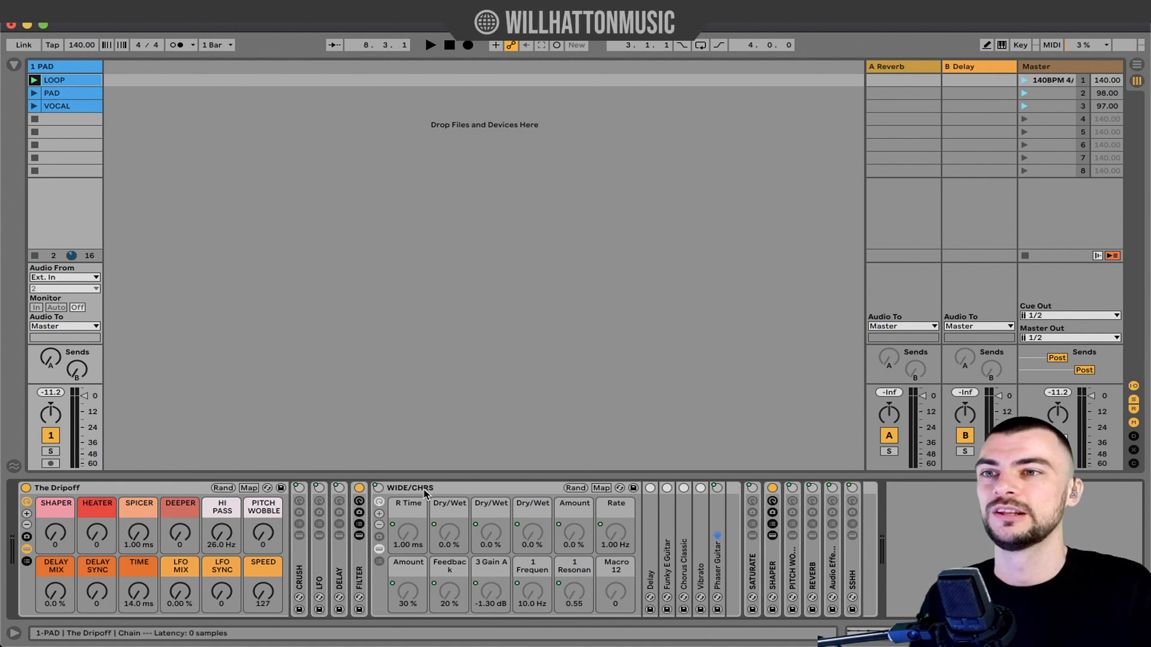
pyautogui.doubleClick(424, 493)
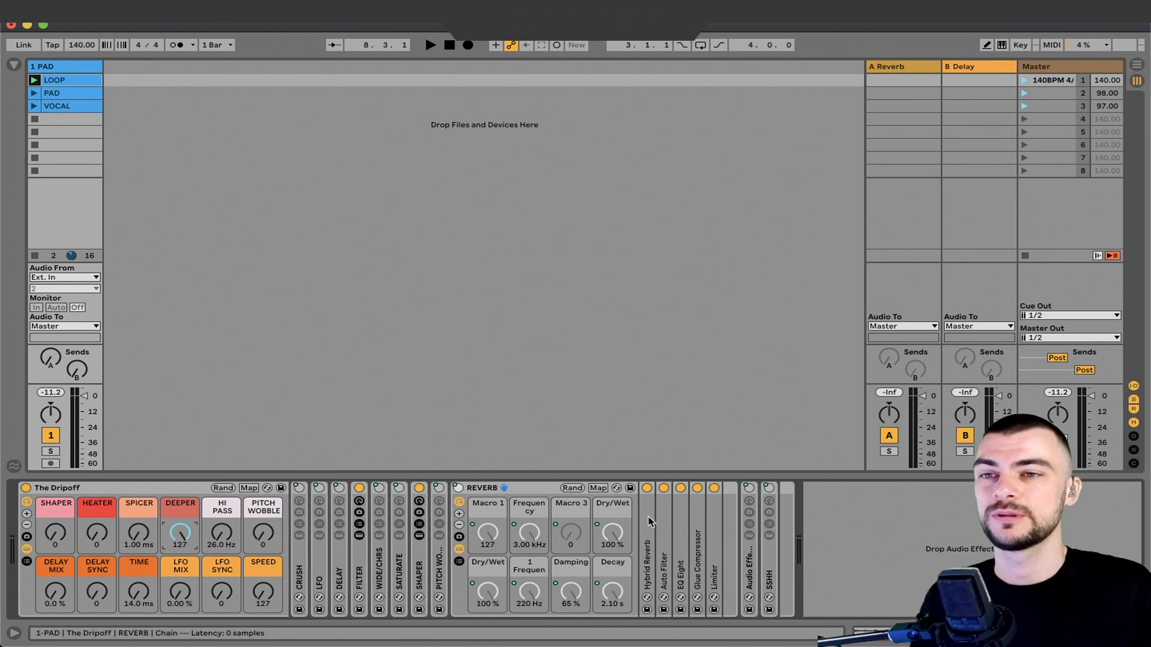
pyautogui.doubleClick(648, 489)
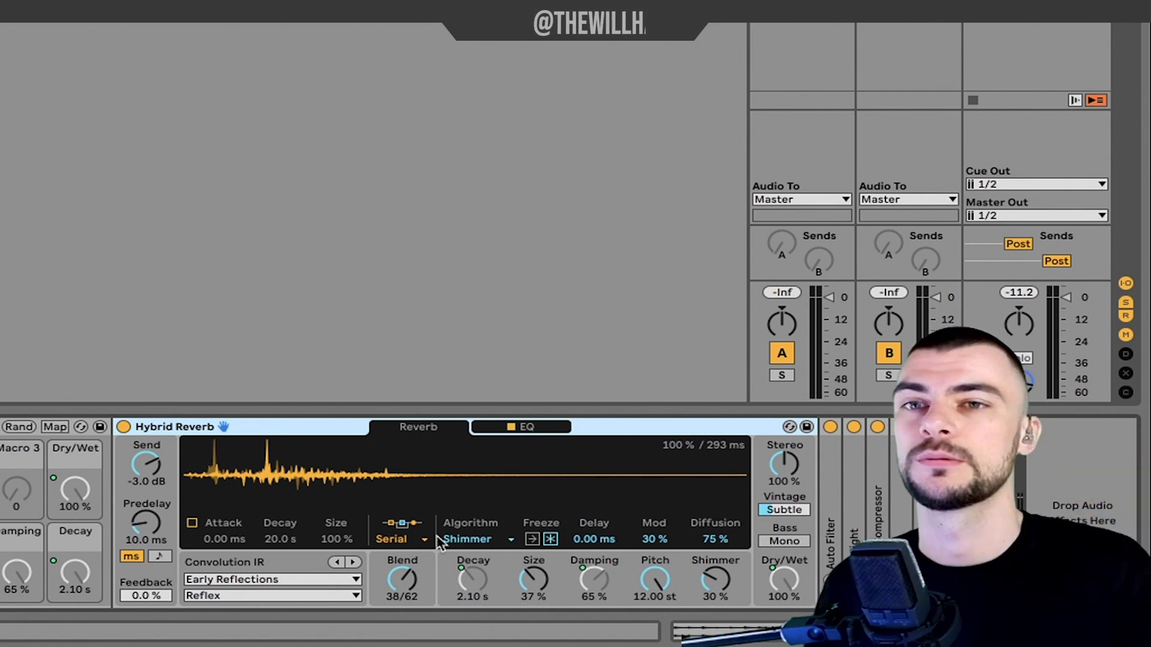
pyautogui.doubleClick(266, 426)
pyautogui.doubleClick(147, 500)
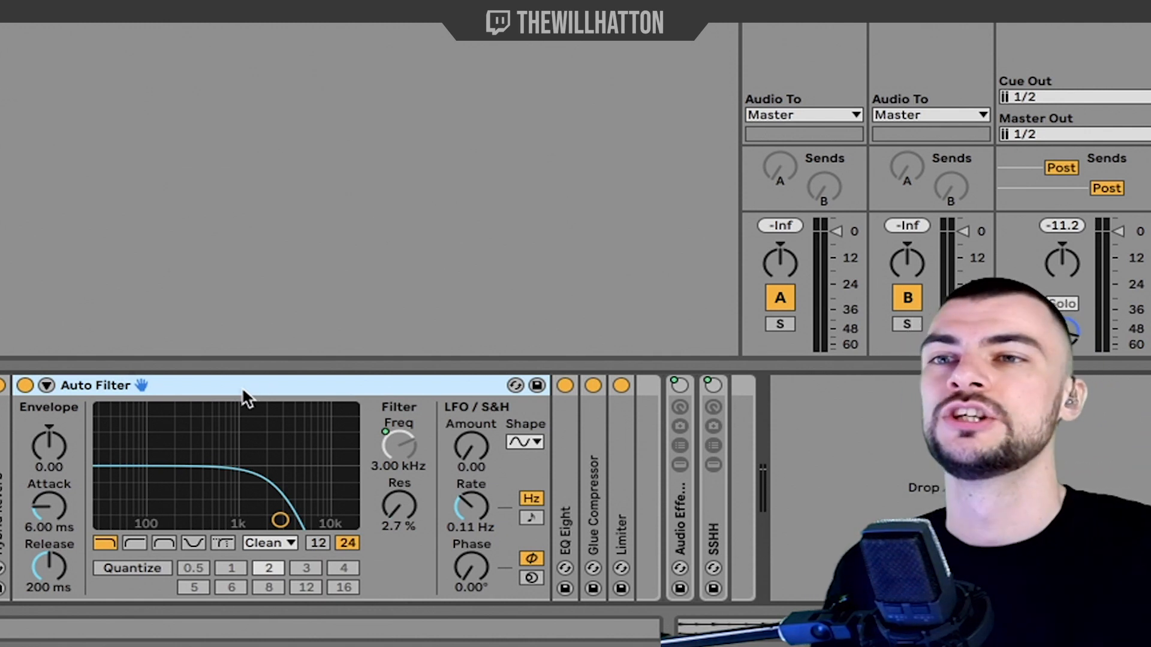
pyautogui.doubleClick(243, 388)
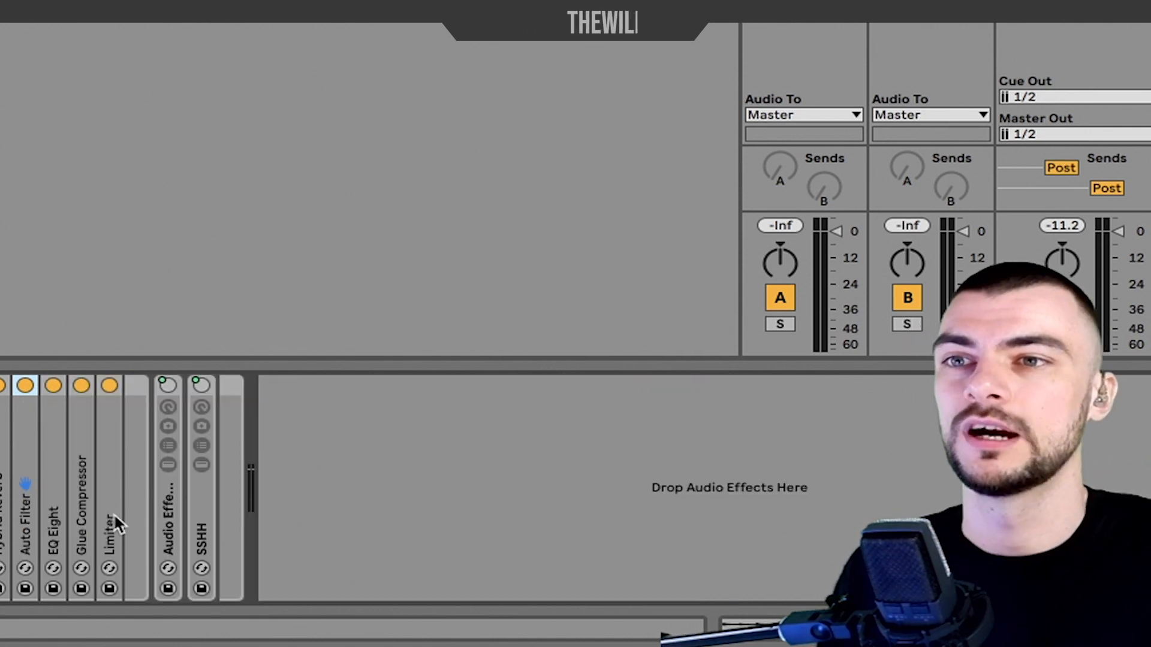
# Step: Examine EQ Eight, Glue Compressor and Limiter in the REVERB rack, folding each again, and return to The Dripoff's macros
pyautogui.doubleClick(54, 515)
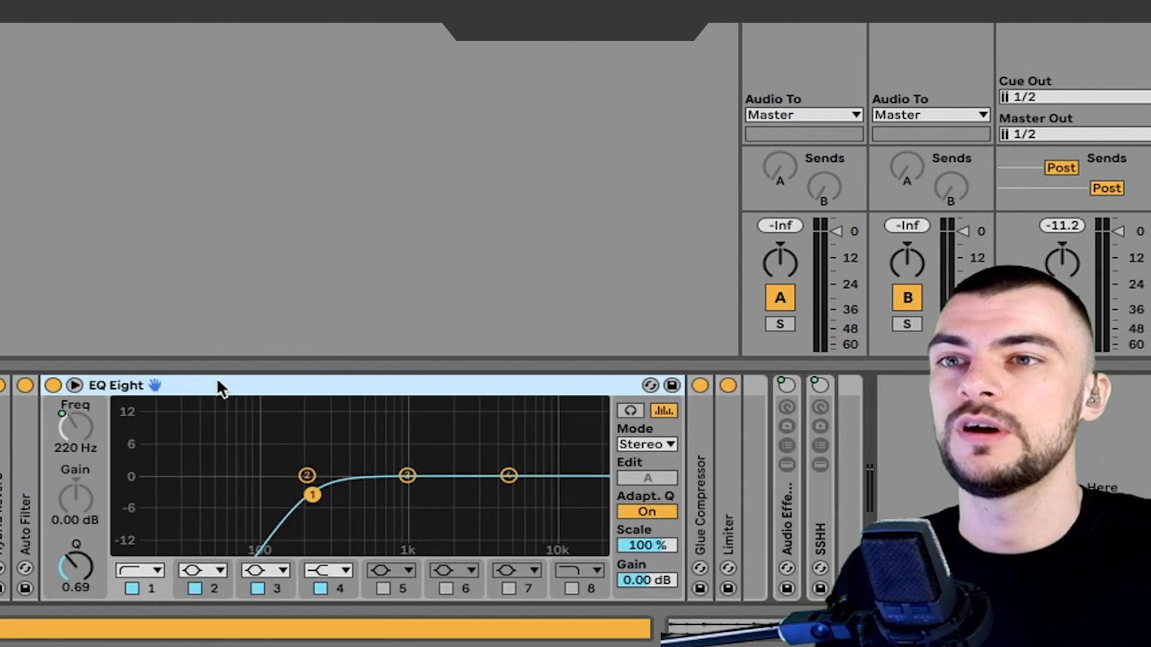
pyautogui.doubleClick(219, 386)
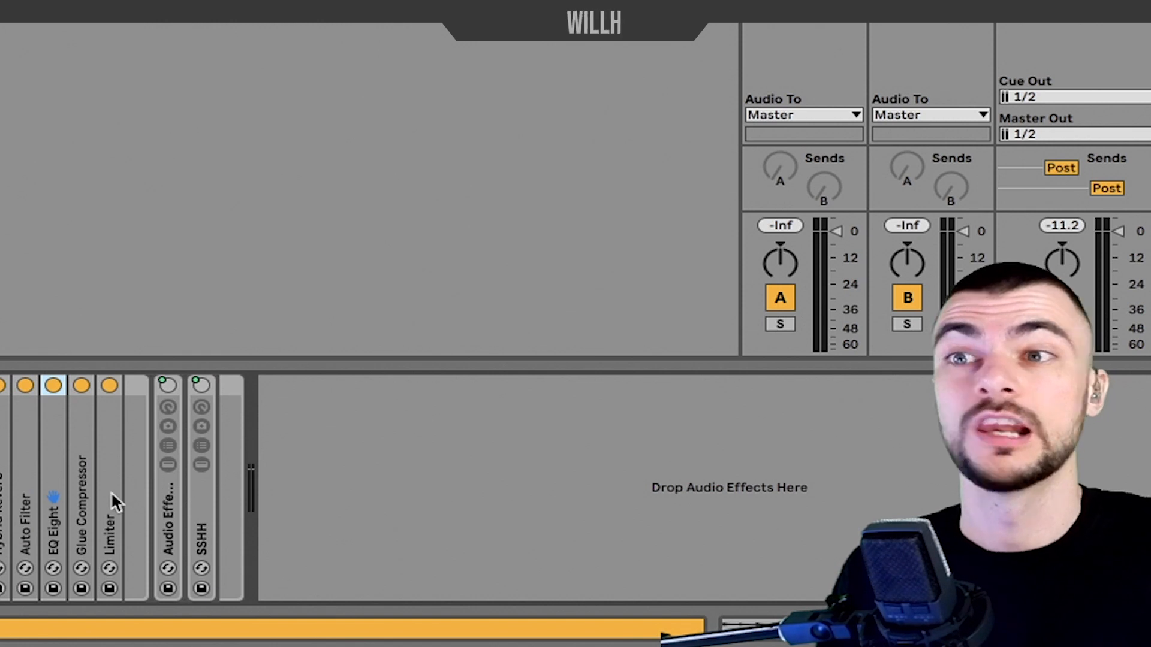
pyautogui.doubleClick(85, 497)
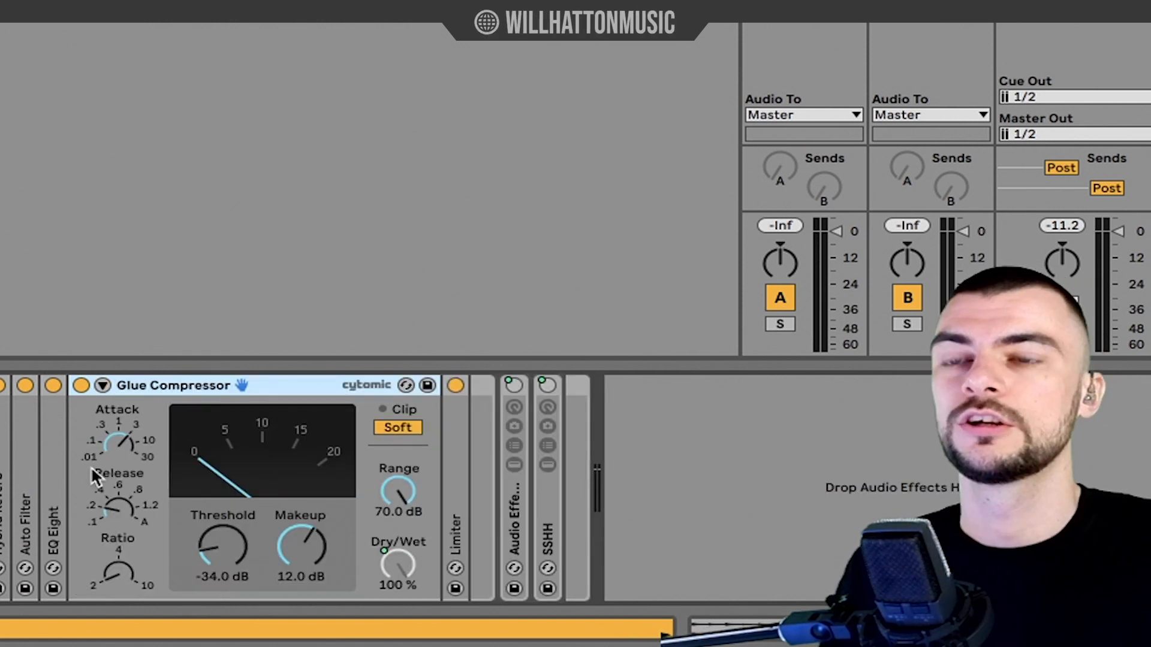
pyautogui.doubleClick(198, 386)
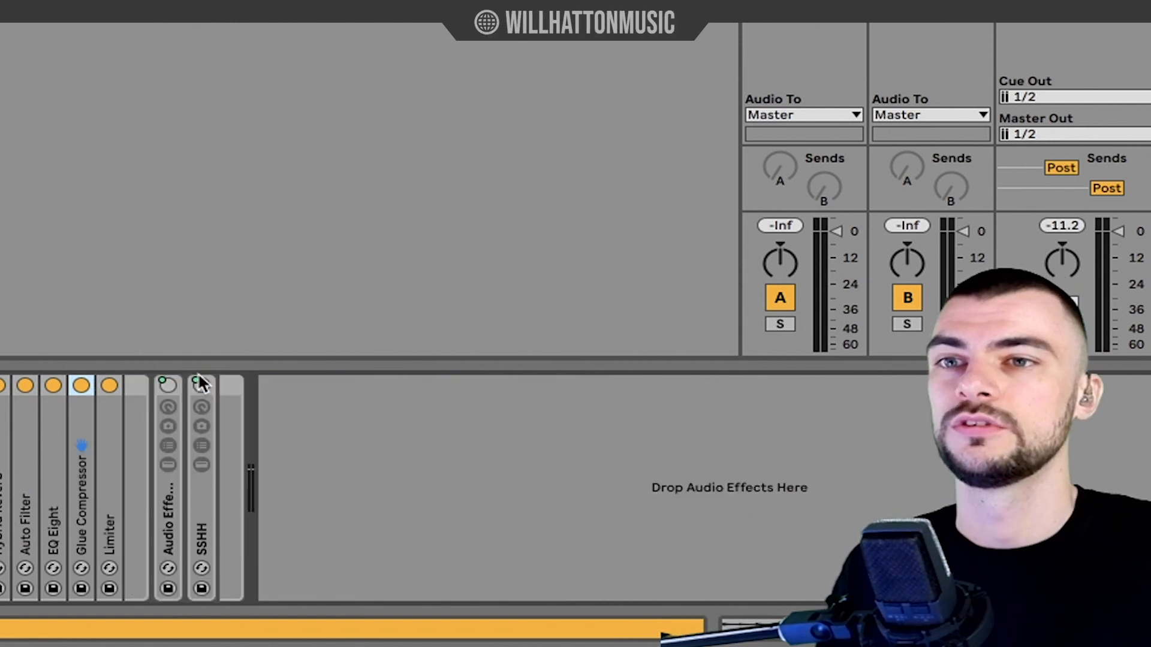
pyautogui.doubleClick(107, 480)
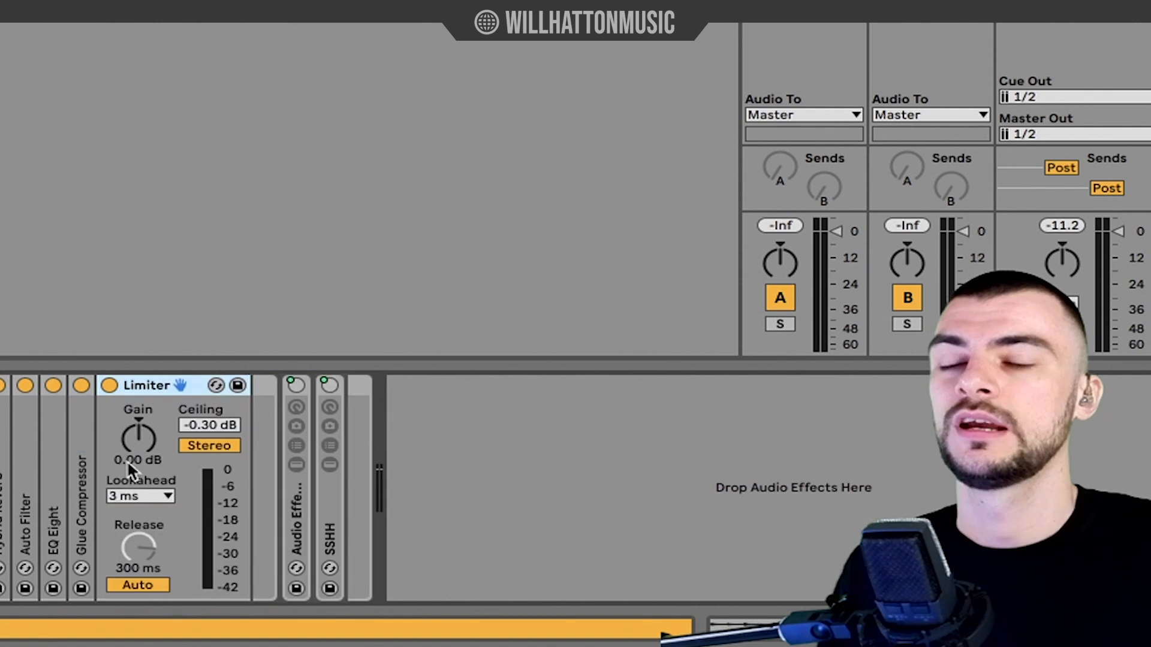
pyautogui.doubleClick(138, 385)
pyautogui.hscroll(-5, 114, 483)
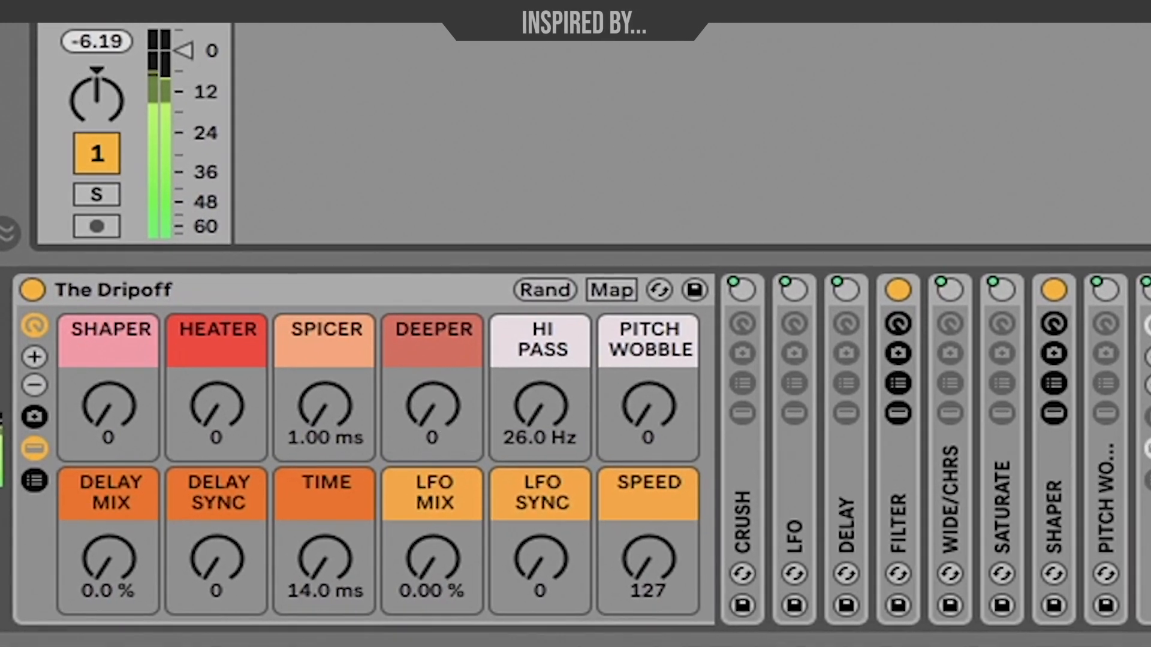
# Step: Raise the Deeper macro through 46 to 73 and bring it back down to 0
pyautogui.moveTo(333, 425); pyautogui.dragTo(333, 410)
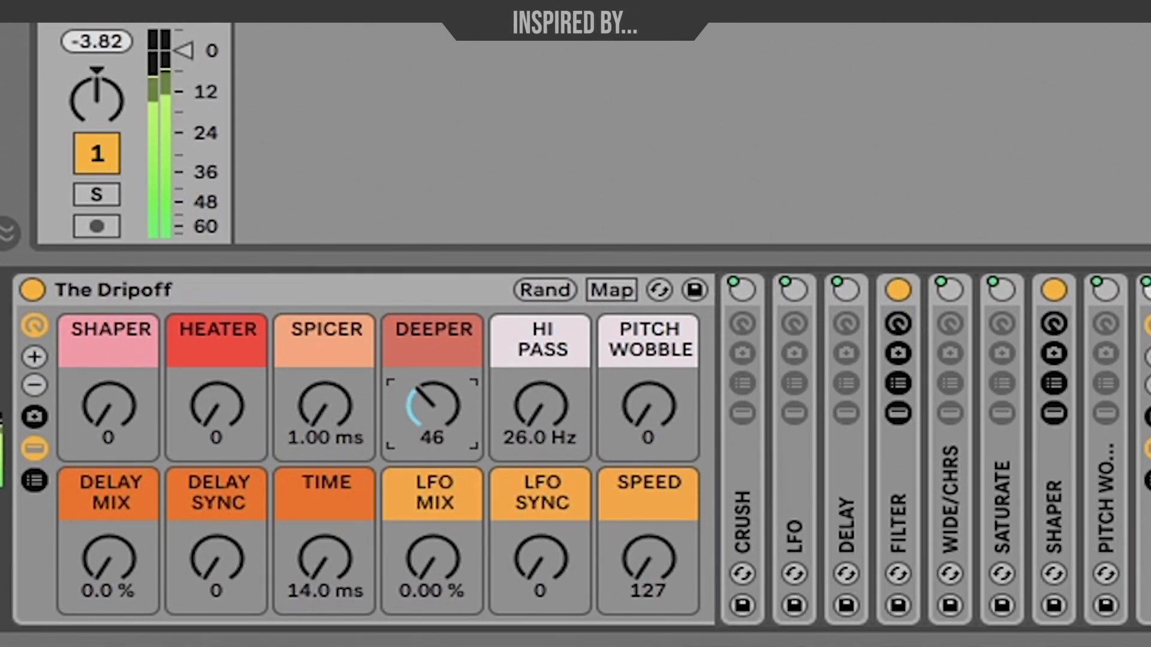
pyautogui.moveTo(434, 407); pyautogui.dragTo(434, 381)
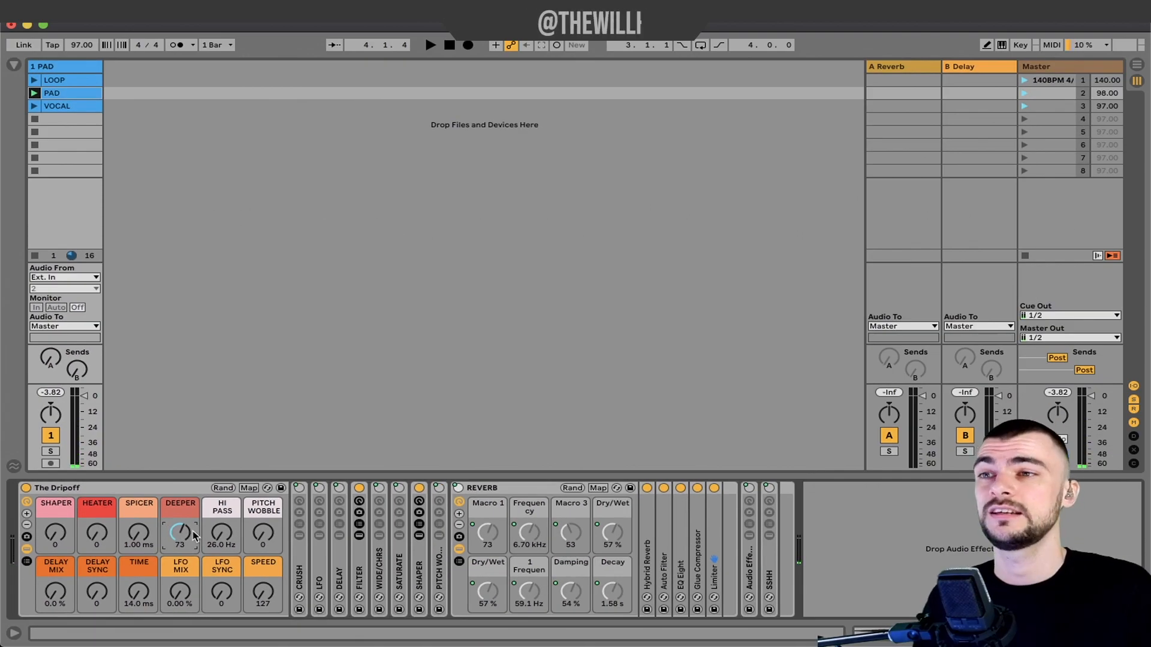
pyautogui.moveTo(180, 532); pyautogui.dragTo(180, 557)
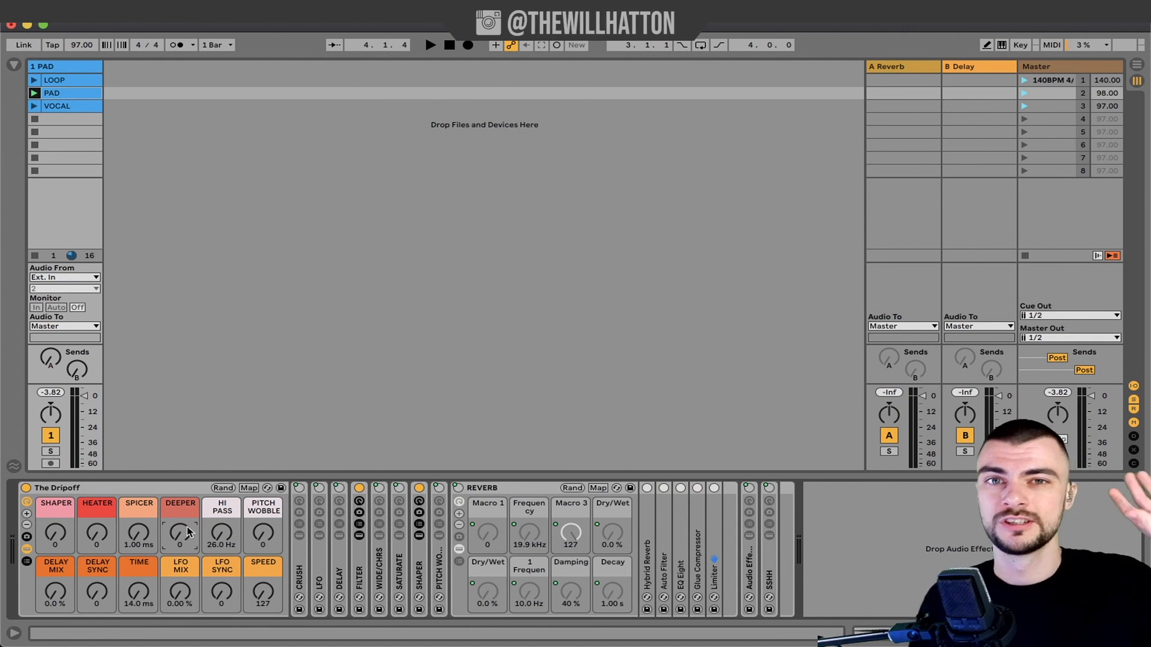
# Step: Raise the Deeper macro to 127 and set Delay Mix to 35 % and Delay Sync to 93
pyautogui.moveTo(179, 539); pyautogui.dragTo(180, 535)
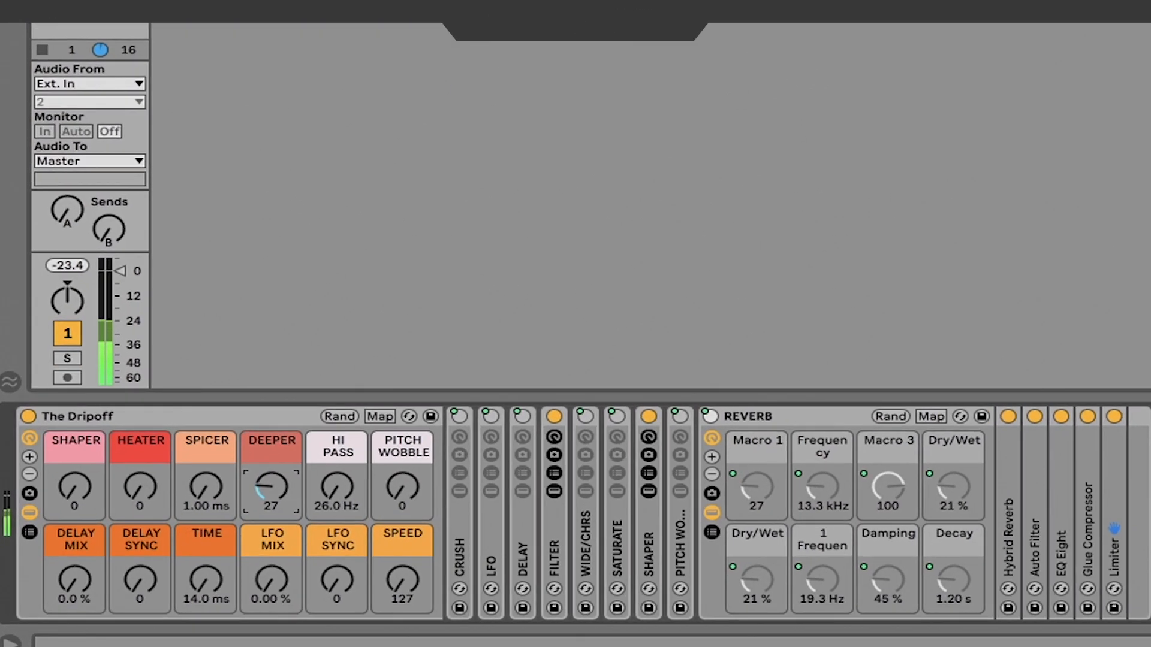
pyautogui.moveTo(191, 528); pyautogui.dragTo(191, 507)
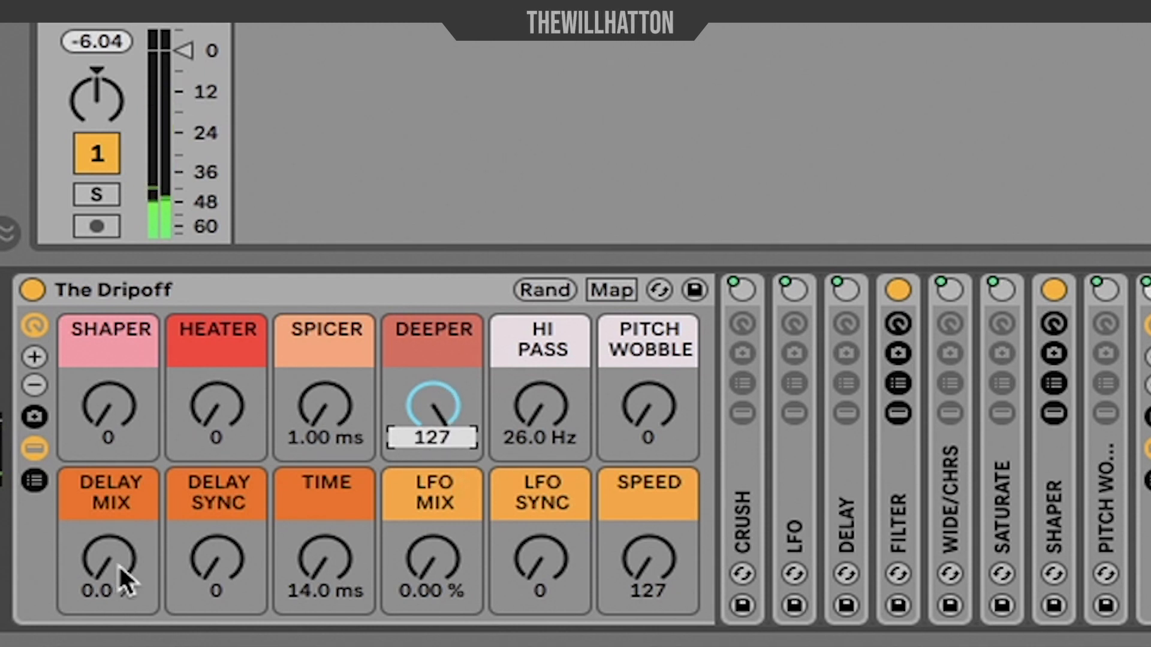
pyautogui.moveTo(112, 546); pyautogui.dragTo(112, 513)
pyautogui.moveTo(249, 576); pyautogui.dragTo(249, 540)
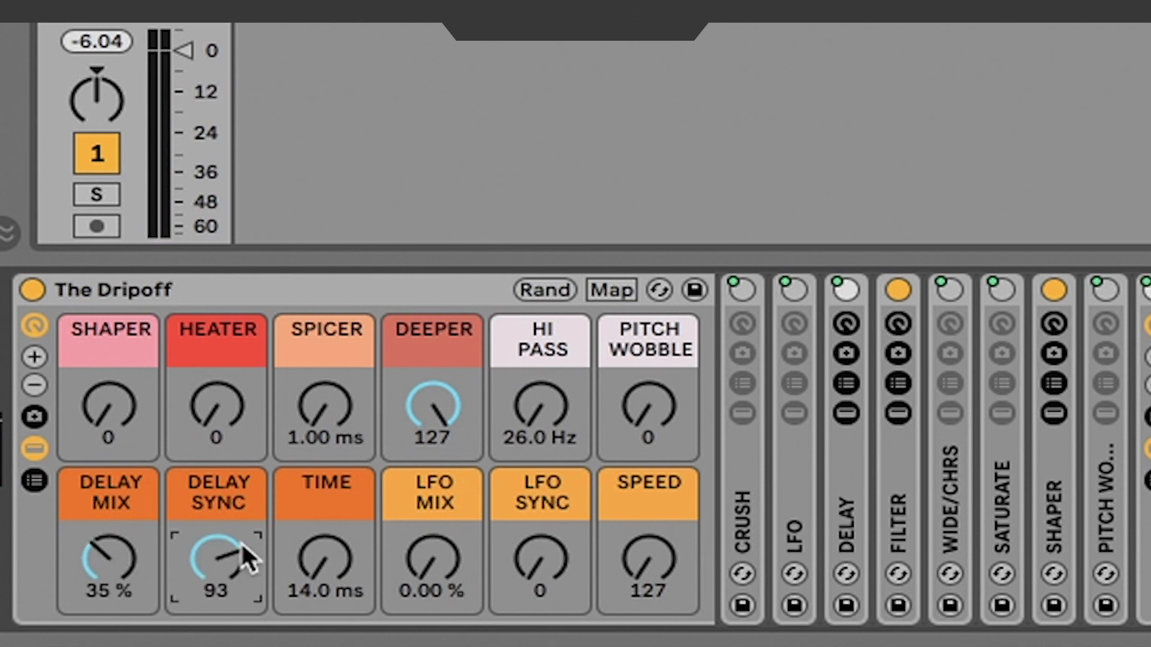
# Step: Set the Time macro to 81.4 ms and vary the Deeper macro from 66 up to 109
pyautogui.moveTo(456, 398); pyautogui.dragTo(450, 371)
pyautogui.click(318, 583)
pyautogui.moveTo(317, 581); pyautogui.dragTo(318, 580)
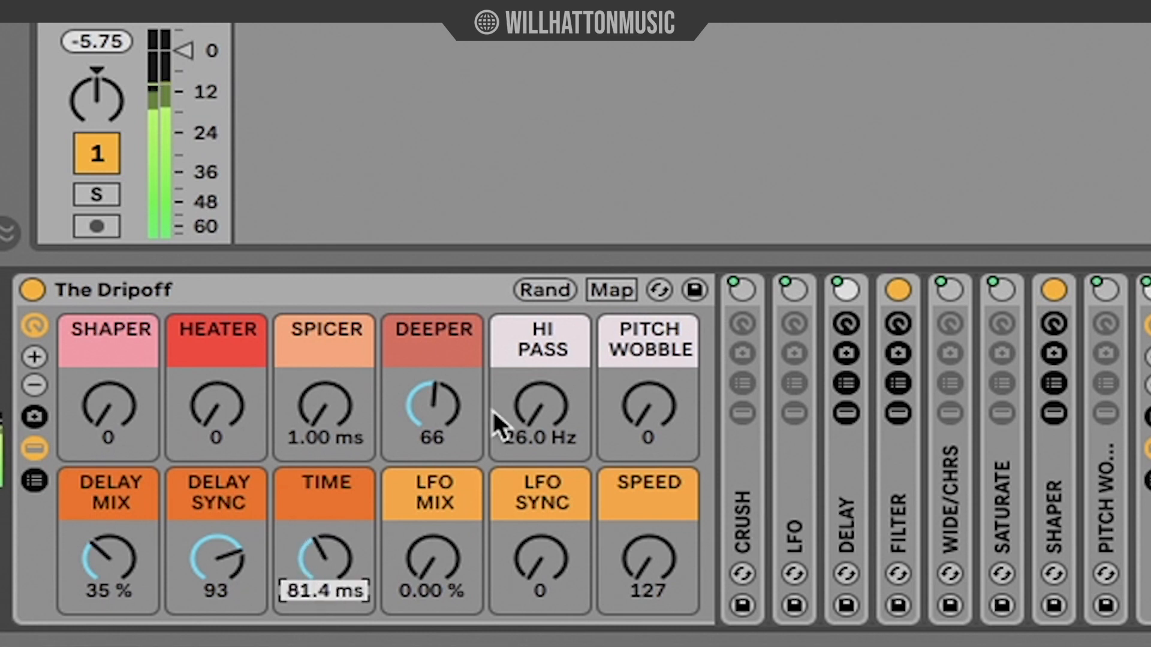
pyautogui.click(452, 412)
pyautogui.moveTo(453, 413)
pyautogui.mouseDown()
pyautogui.moveTo(453, 402)
pyautogui.moveTo(452, 411)
pyautogui.mouseUp()
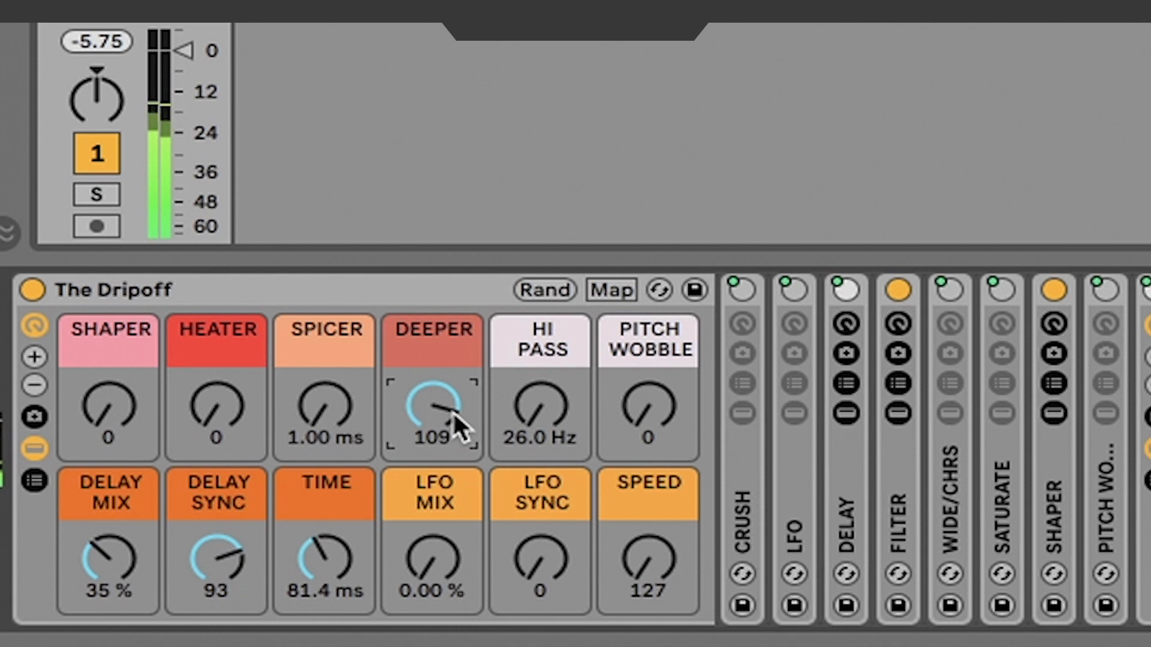
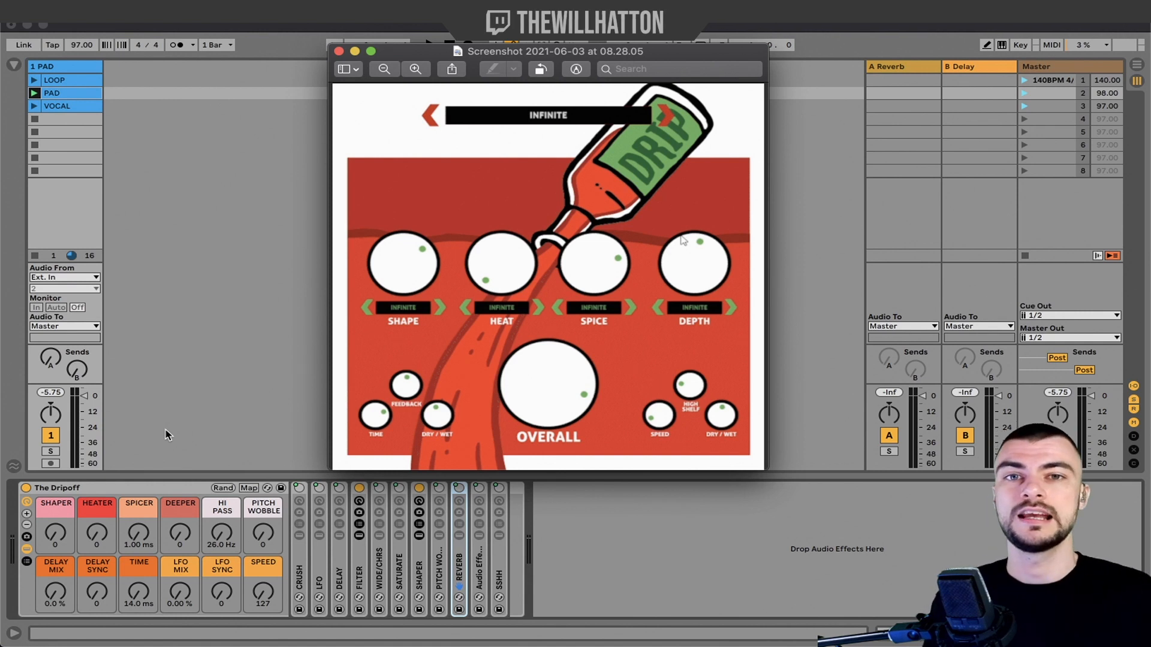
# Step: Set the Delay Sync macro to 127 and the Delay Mix macro to 35 %
pyautogui.click(95, 598)
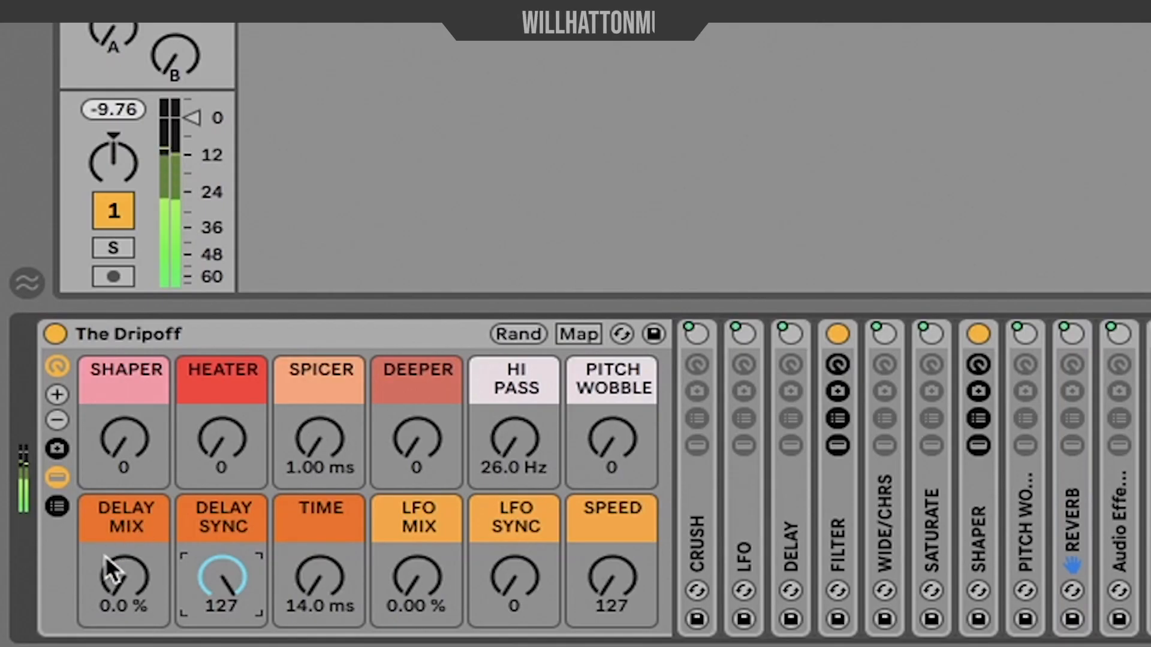
pyautogui.moveTo(50, 590); pyautogui.dragTo(50, 575)
pyautogui.moveTo(124, 577); pyautogui.dragTo(125, 554)
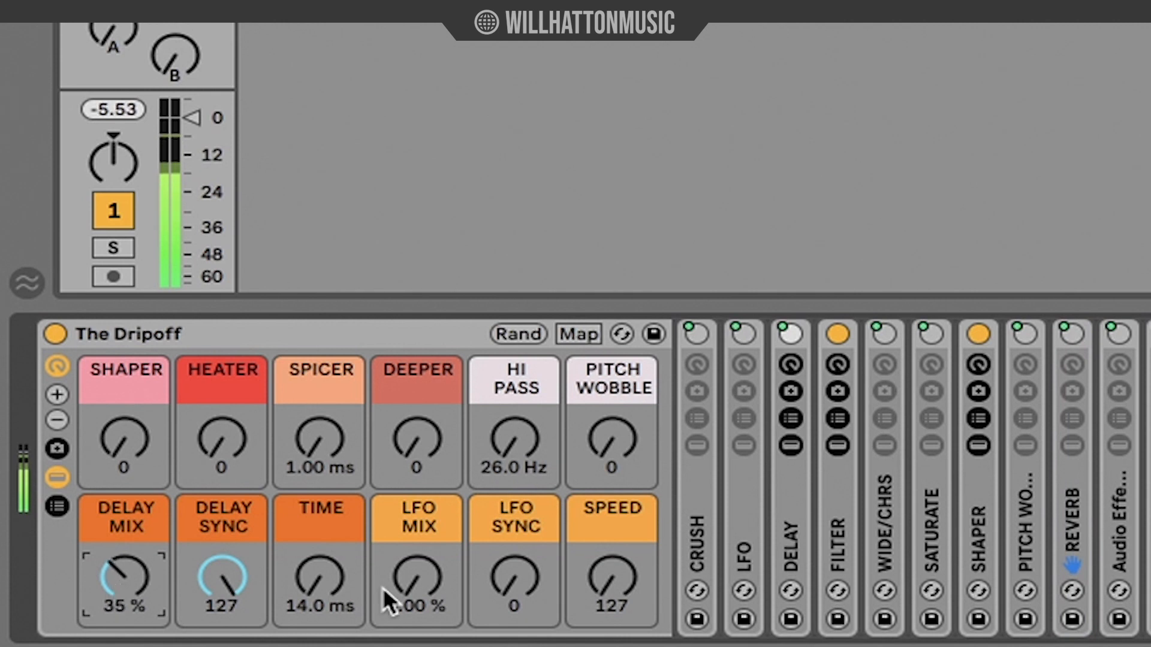
# Step: Sweep the Time macro from 38.6 ms up to 273 ms
pyautogui.moveTo(334, 600); pyautogui.dragTo(334, 574)
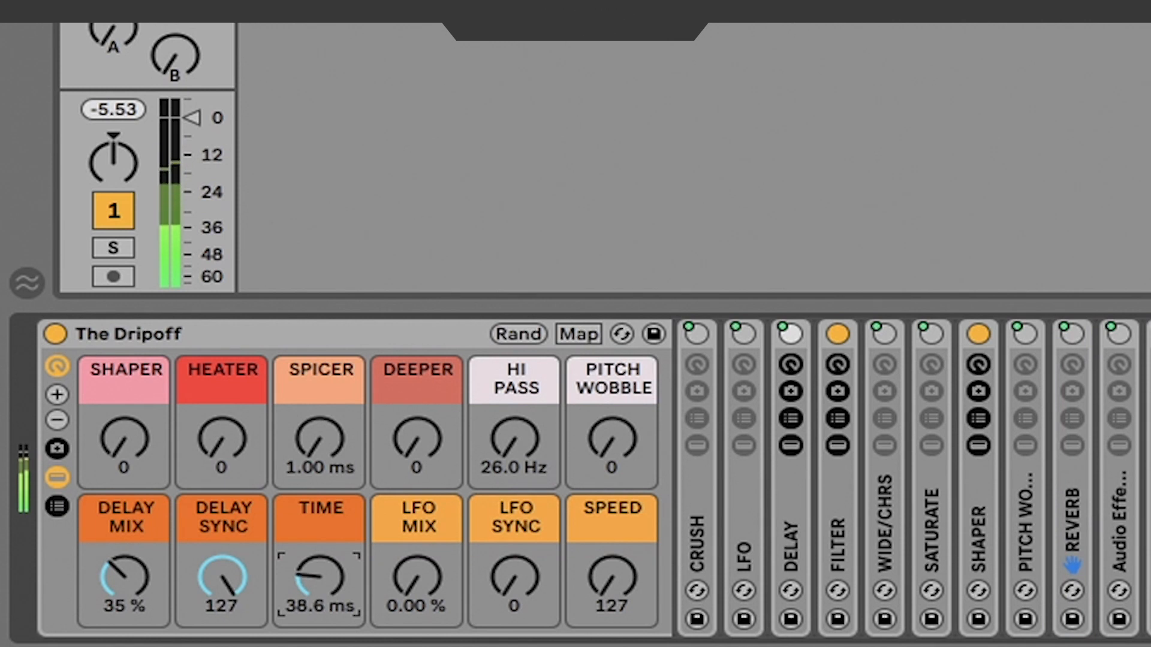
pyautogui.moveTo(335, 575); pyautogui.dragTo(334, 559)
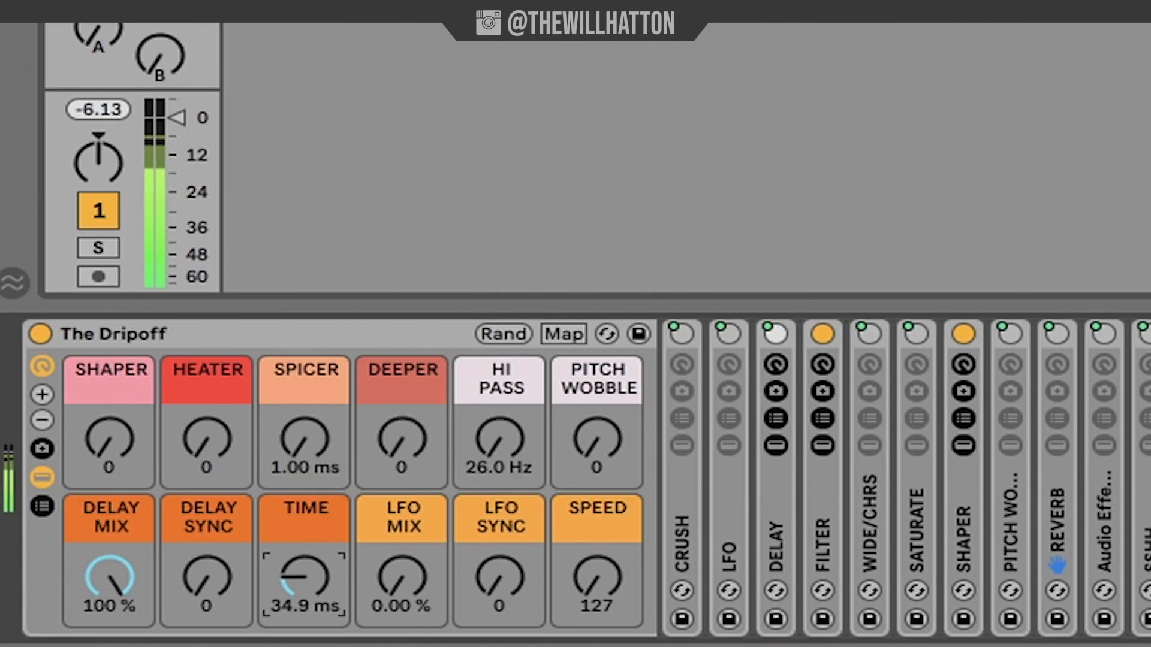
pyautogui.moveTo(304, 577); pyautogui.dragTo(304, 401)
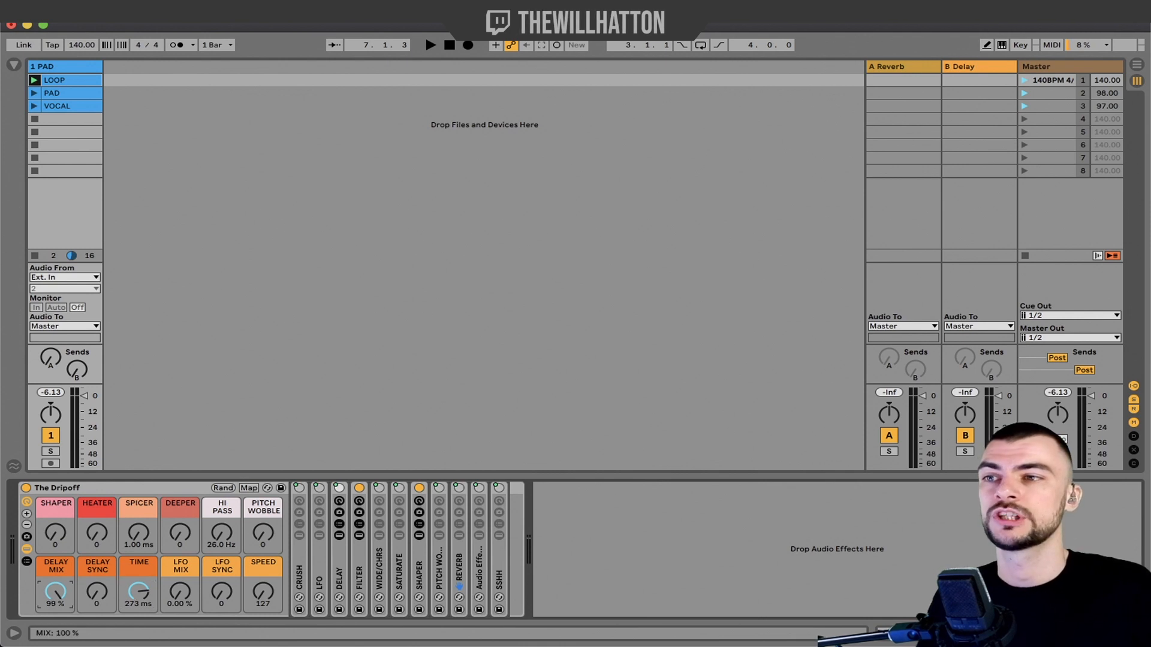
# Step: Try Delay Mix at 60 % with Time at 96.6 ms, and reset them to 0.0 % and 14.0 ms
pyautogui.moveTo(55, 591); pyautogui.dragTo(55, 618)
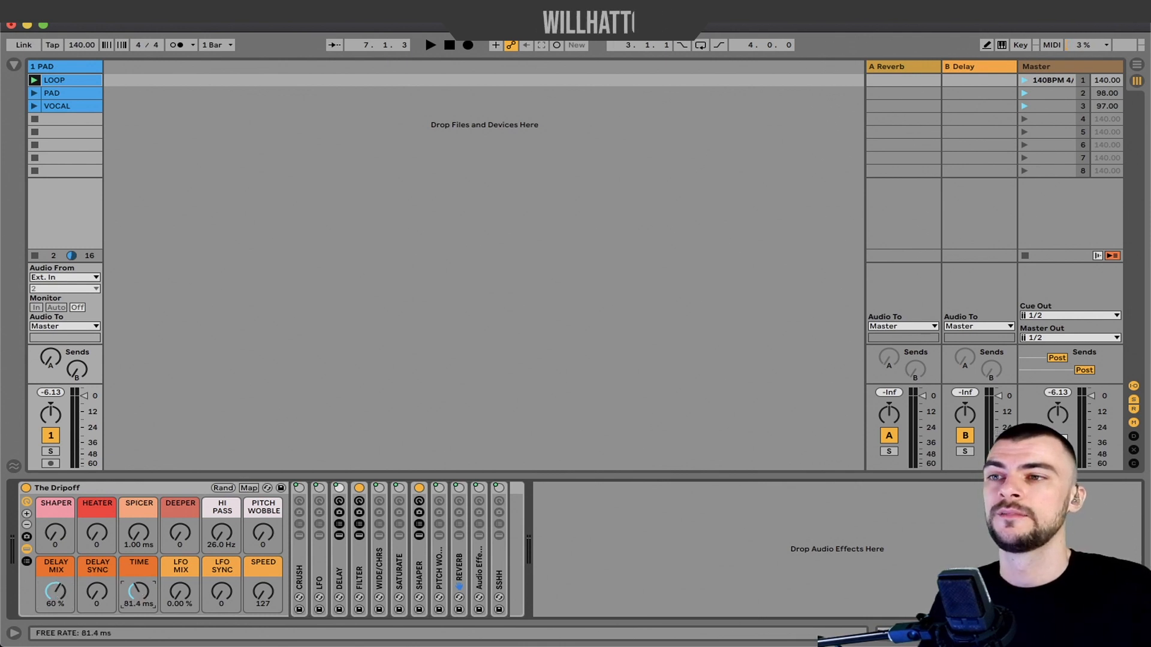
pyautogui.moveTo(138, 592); pyautogui.dragTo(138, 587)
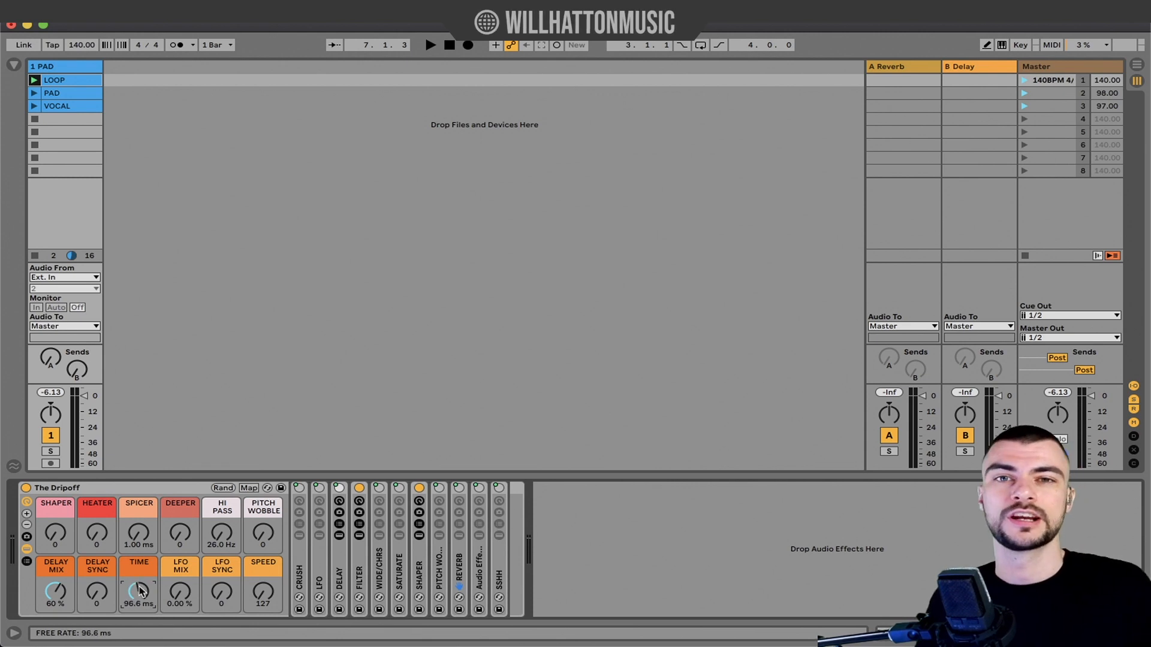
pyautogui.moveTo(138, 590); pyautogui.dragTo(139, 617)
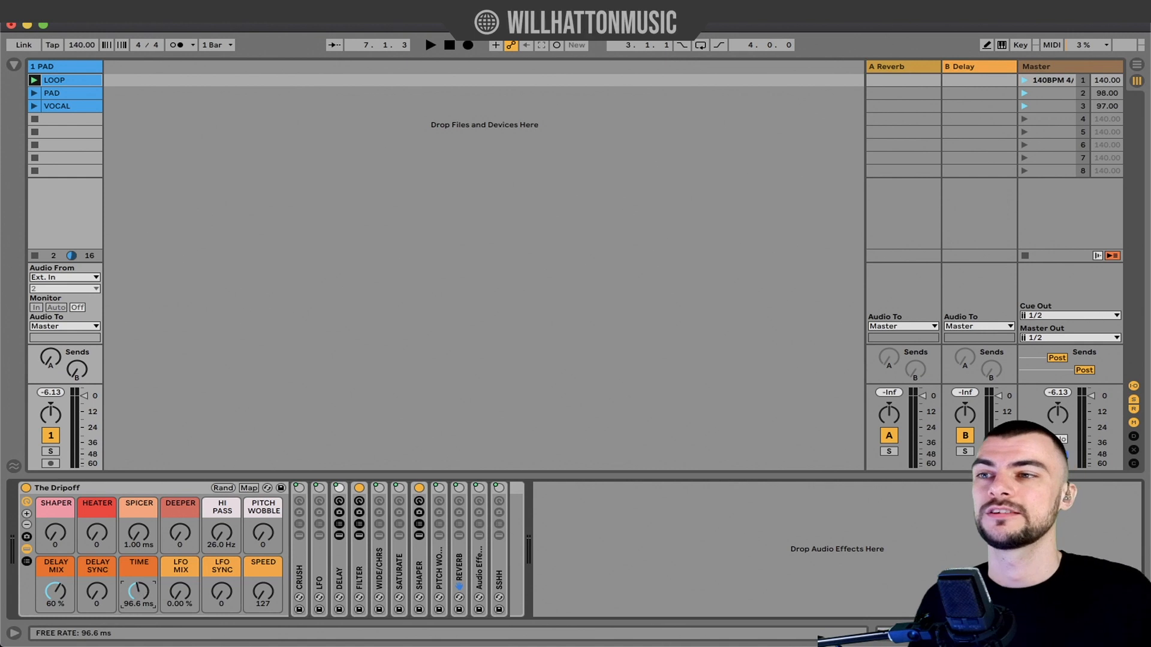
pyautogui.moveTo(57, 594); pyautogui.dragTo(61, 604)
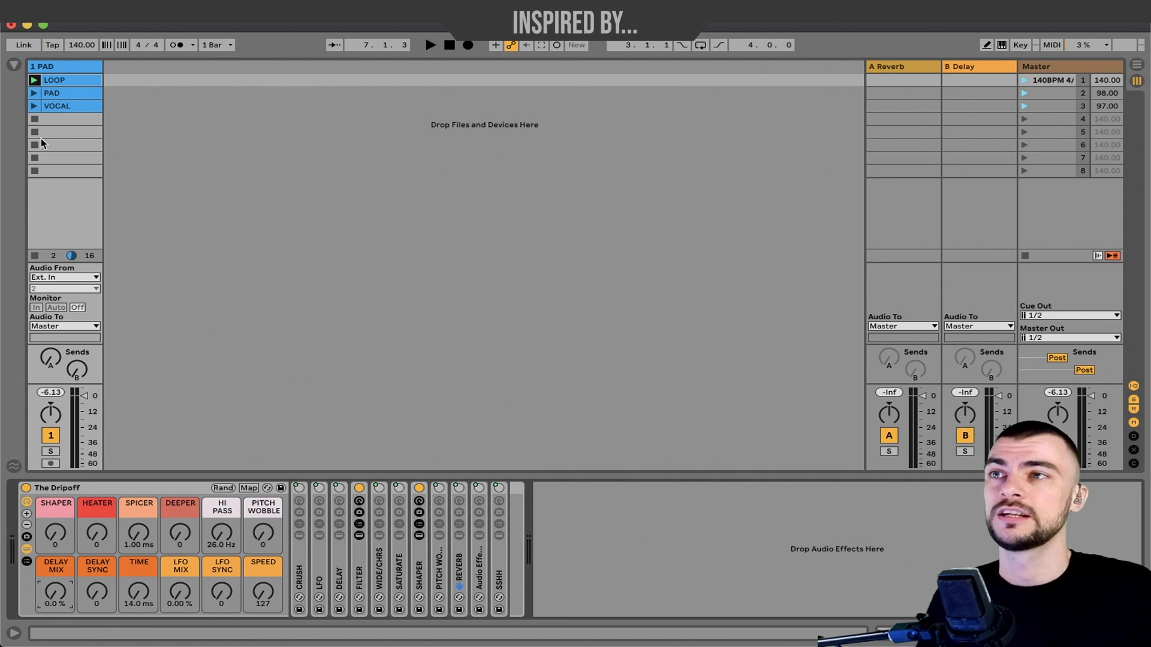
# Step: Launch scene 2 with the PAD clip, check the plugin reference screenshot in Preview, and return to the 1 PAD track's devices
pyautogui.click(1024, 94)
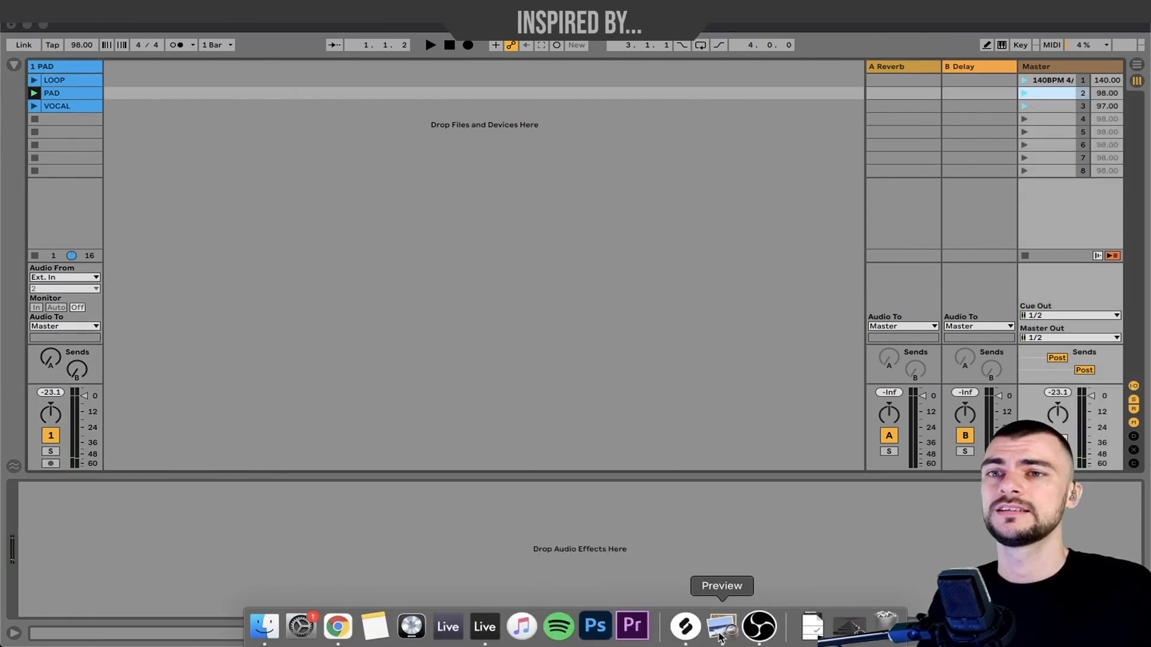
pyautogui.click(721, 625)
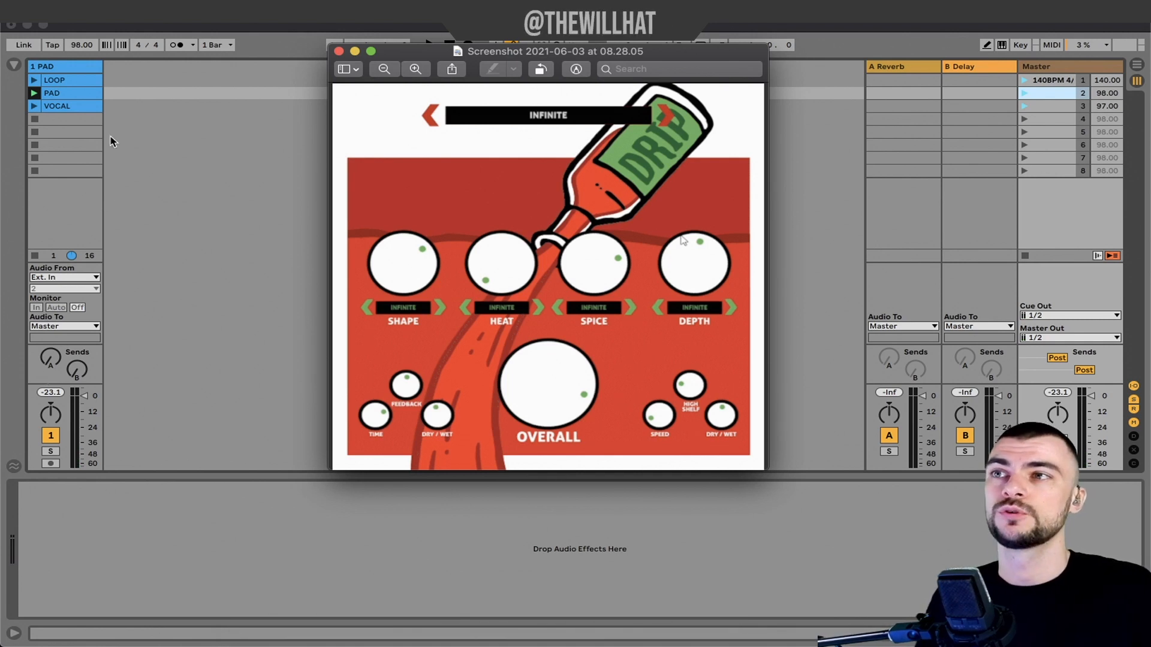
pyautogui.click(68, 98)
pyautogui.doubleClick(70, 67)
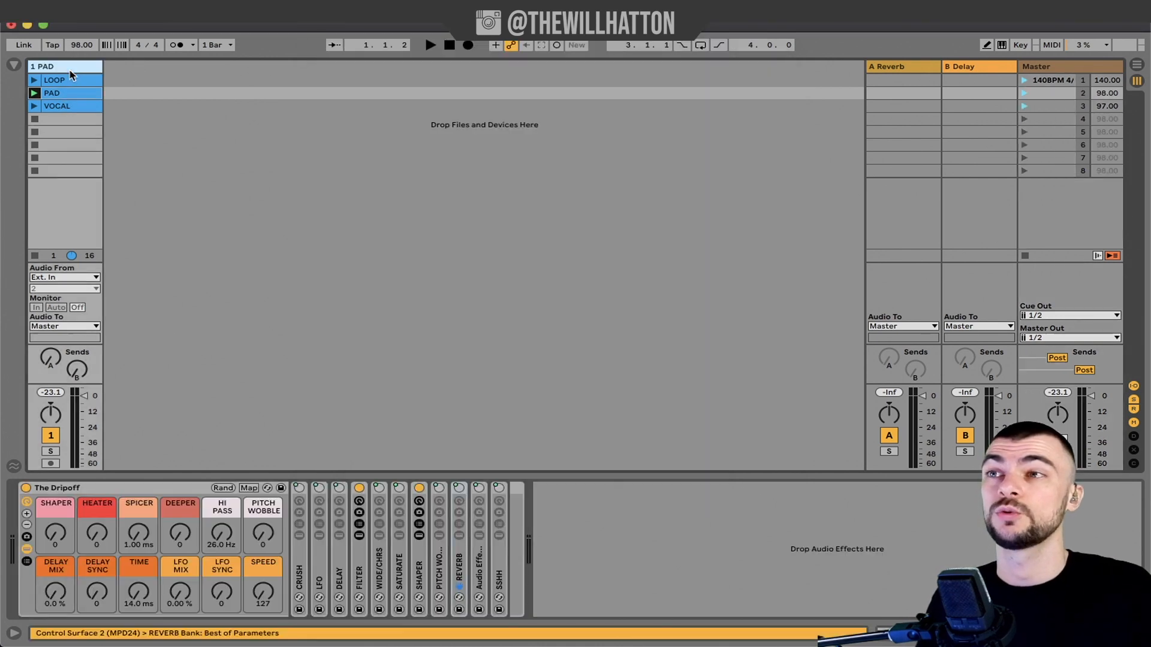
# Step: Unfold the LFO rack and set LFO Mix to 100 %, LFO Sync to 104 and Speed to 26
pyautogui.click(321, 553)
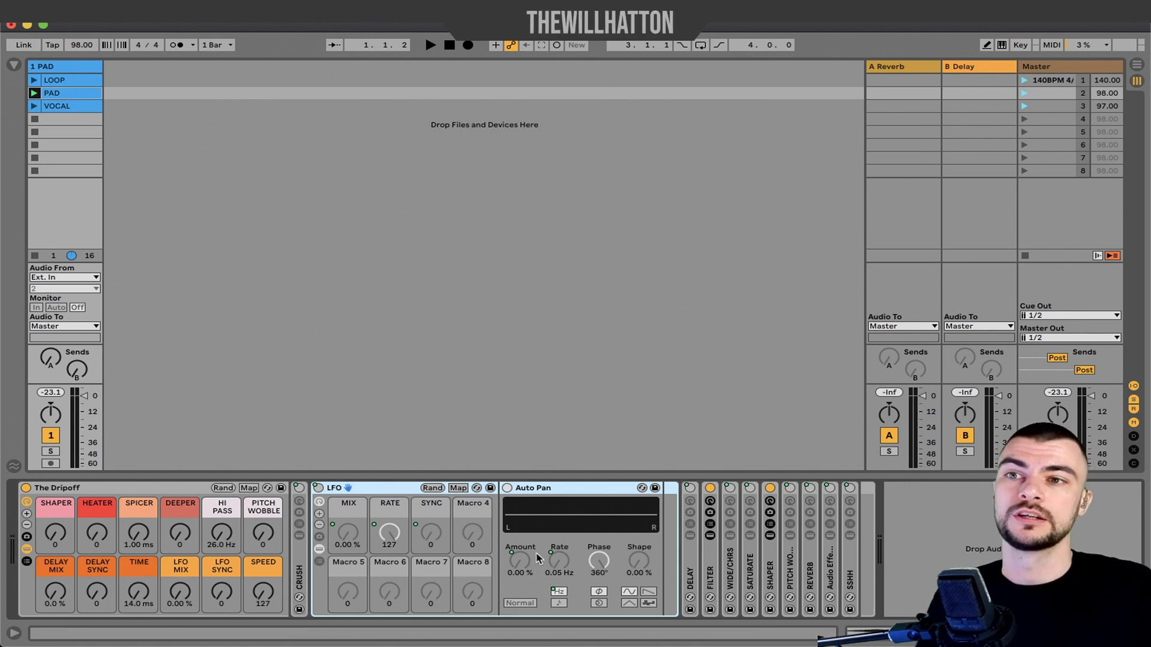
pyautogui.moveTo(181, 594)
pyautogui.mouseDown()
pyautogui.moveTo(181, 525)
pyautogui.moveTo(181, 605)
pyautogui.mouseUp()
pyautogui.click(268, 591)
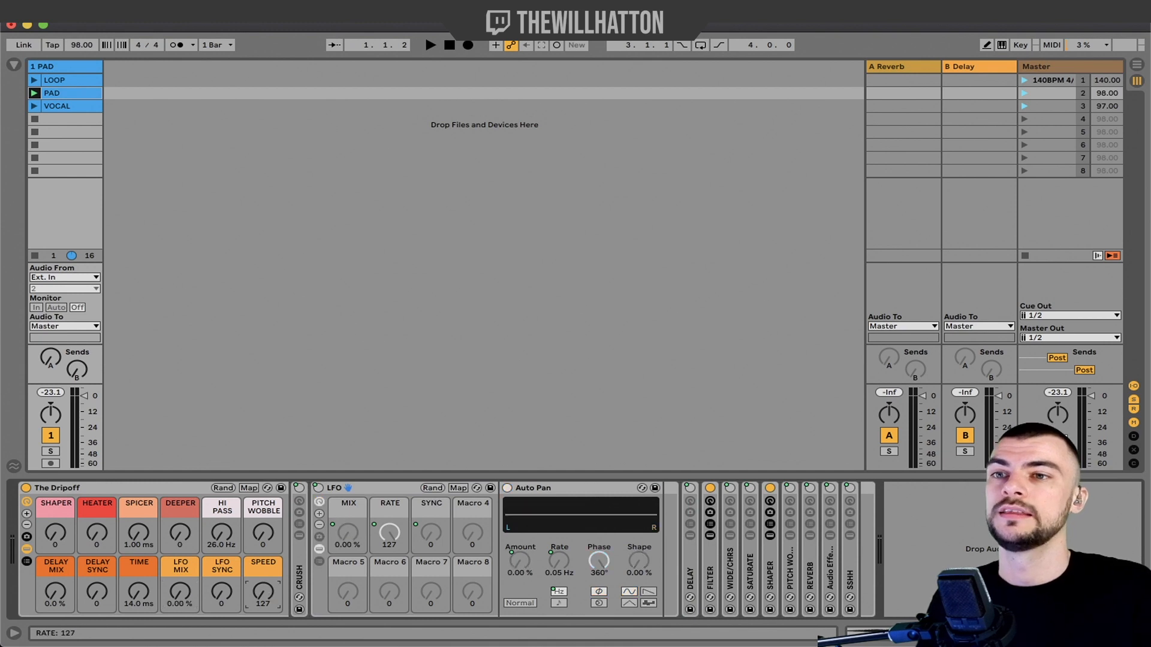
pyautogui.moveTo(264, 566); pyautogui.dragTo(264, 599)
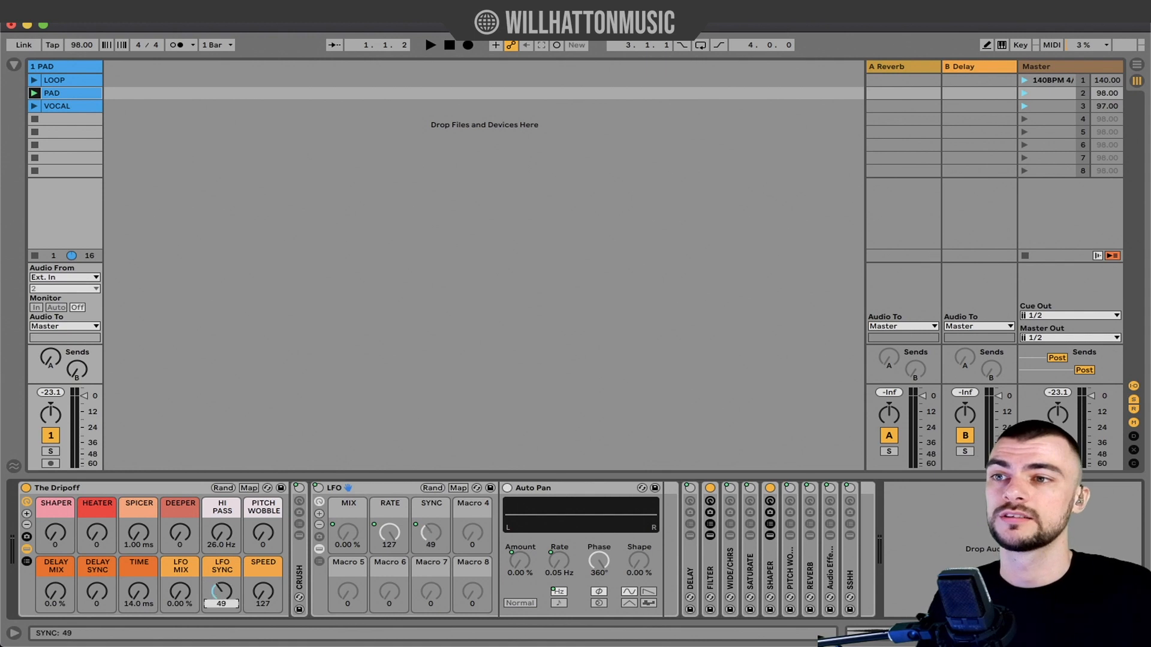
pyautogui.moveTo(172, 578); pyautogui.dragTo(173, 539)
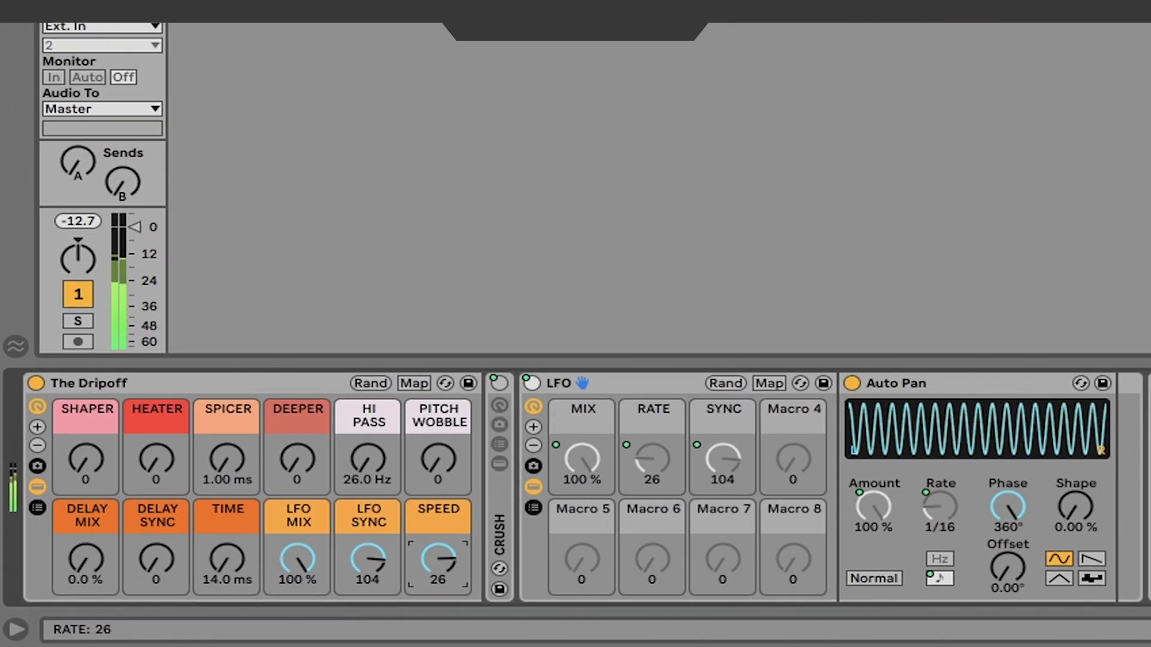
# Step: Vary the Speed macro between 47 and 25, and reset LFO Sync to 0
pyautogui.moveTo(263, 593); pyautogui.dragTo(264, 580)
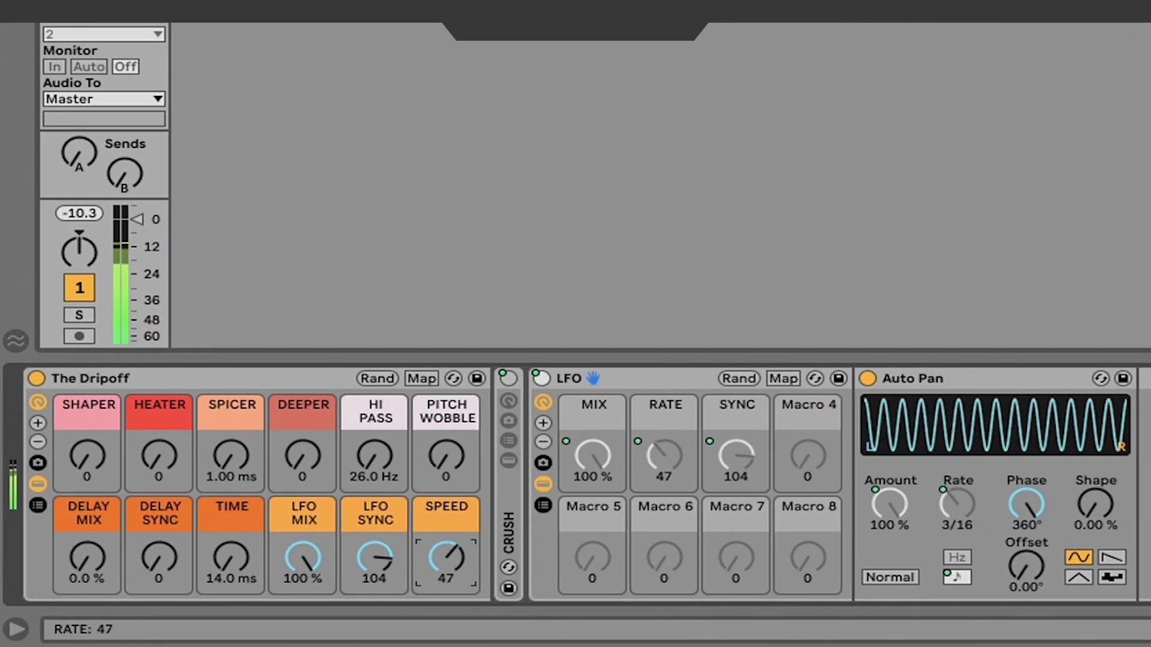
pyautogui.moveTo(446, 557)
pyautogui.mouseDown()
pyautogui.moveTo(446, 543)
pyautogui.moveTo(446, 570)
pyautogui.mouseUp()
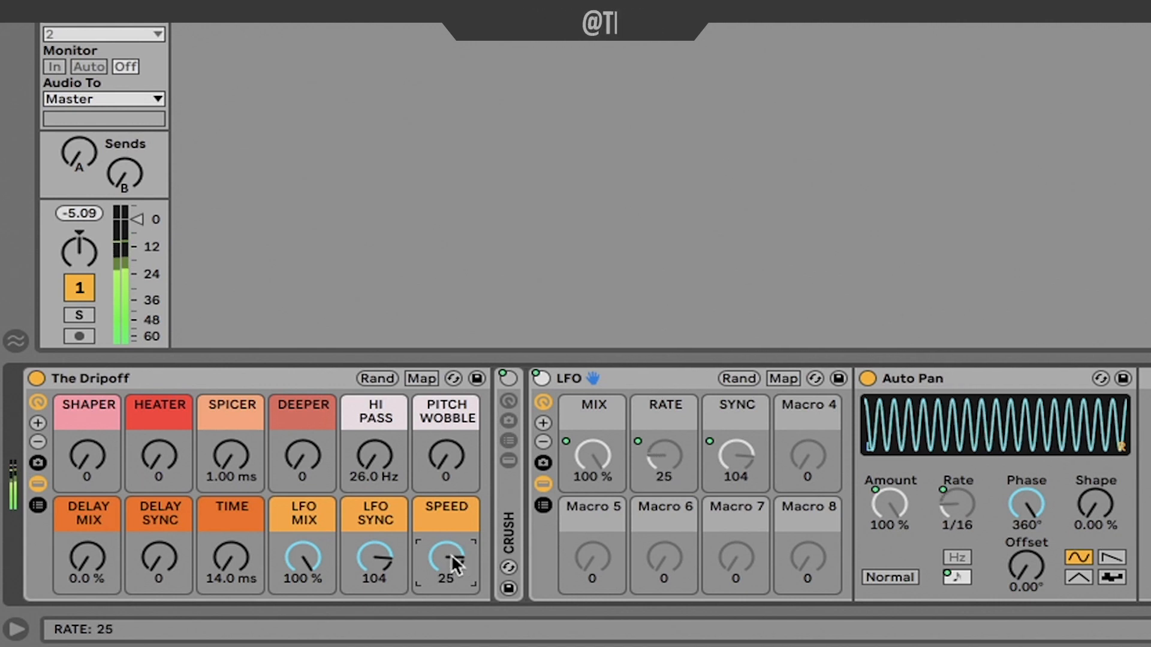
pyautogui.moveTo(372, 559); pyautogui.dragTo(372, 599)
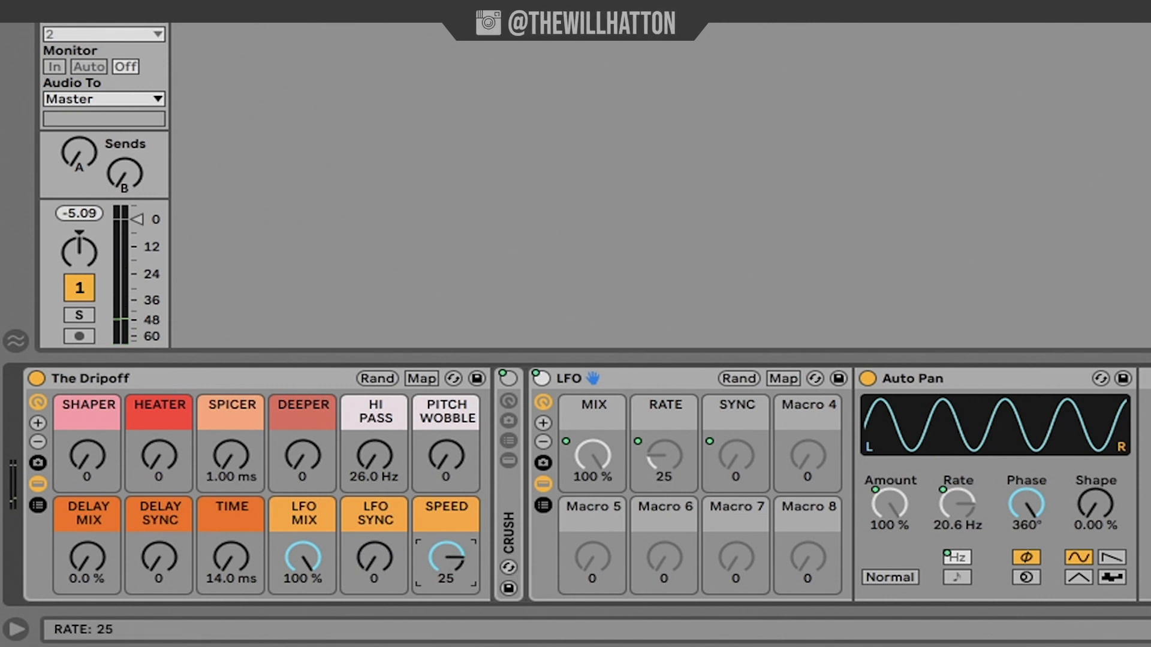
# Step: Audition the unsynced LFO by taking the Speed macro to 0 and to about 75
pyautogui.moveTo(446, 558); pyautogui.dragTo(446, 530)
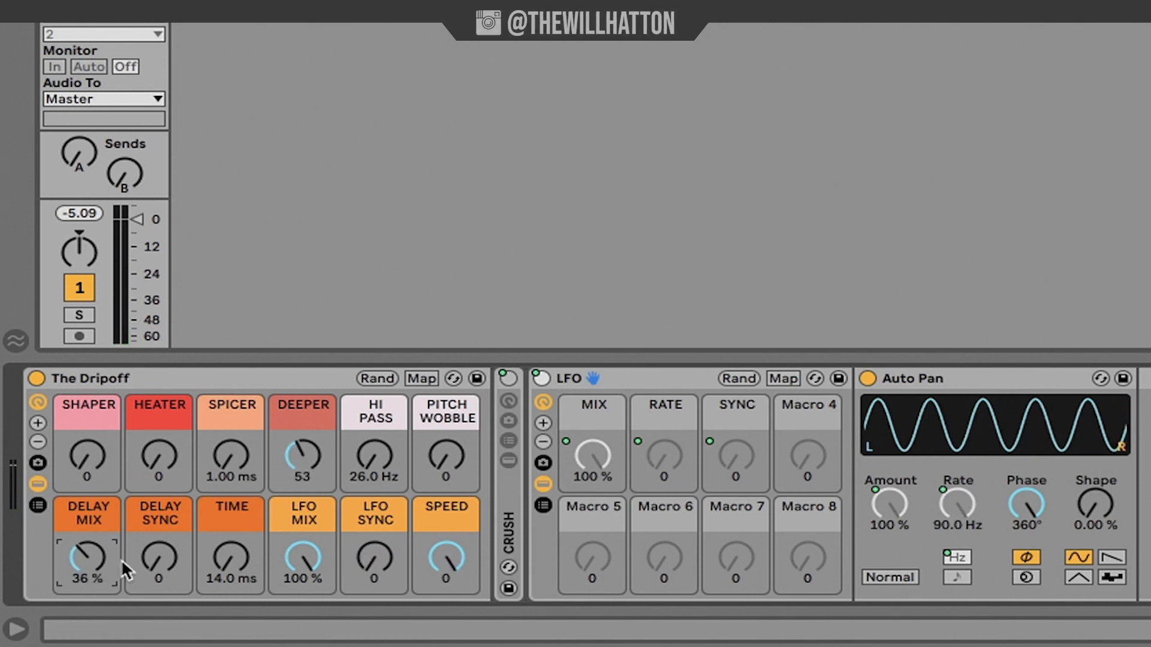
pyautogui.moveTo(446, 559); pyautogui.dragTo(446, 514)
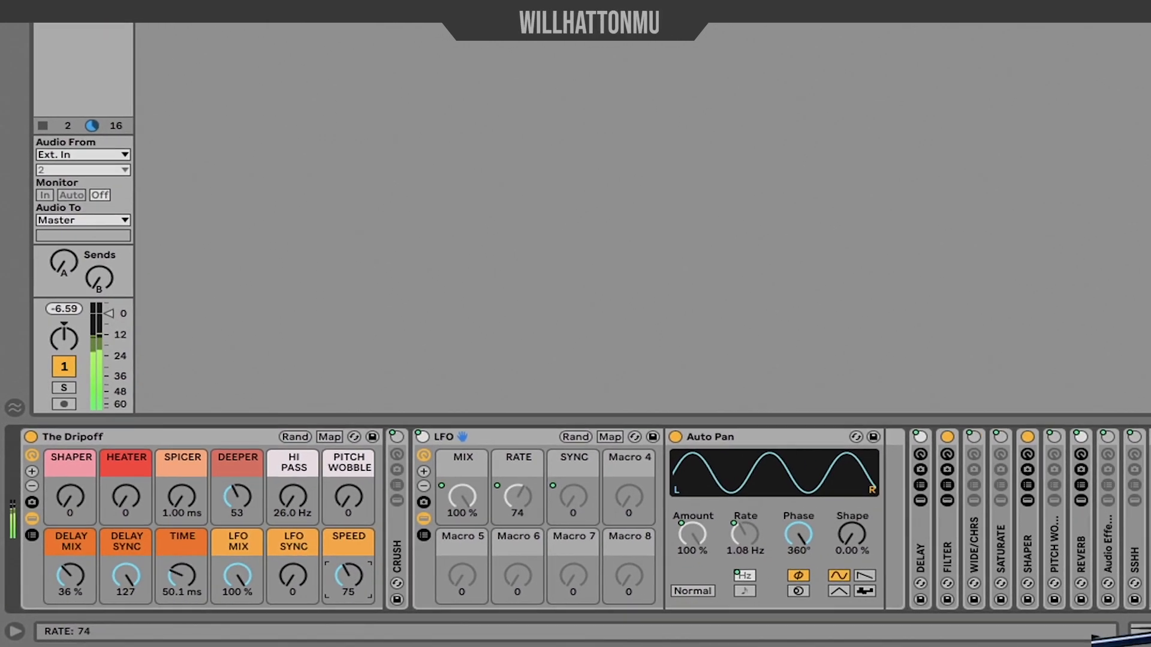
pyautogui.moveTo(352, 576); pyautogui.dragTo(352, 569)
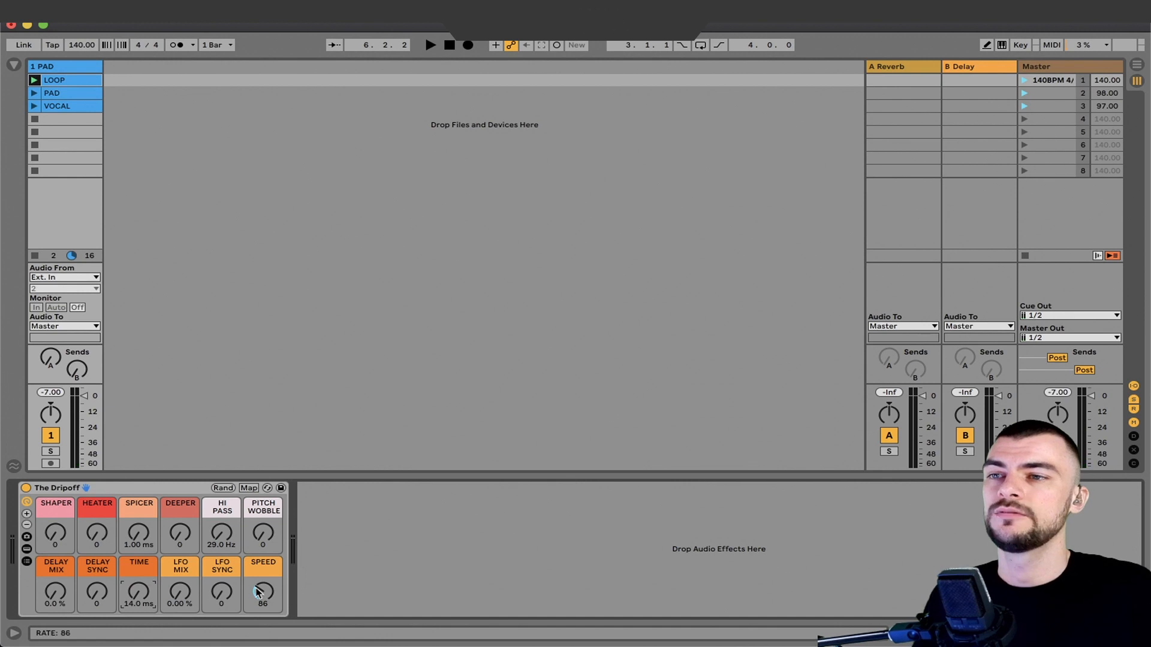
# Step: Reset Speed to 127, then try the Hi Pass macro around 514 Hz and return it to 26.0 Hz
pyautogui.doubleClick(262, 591)
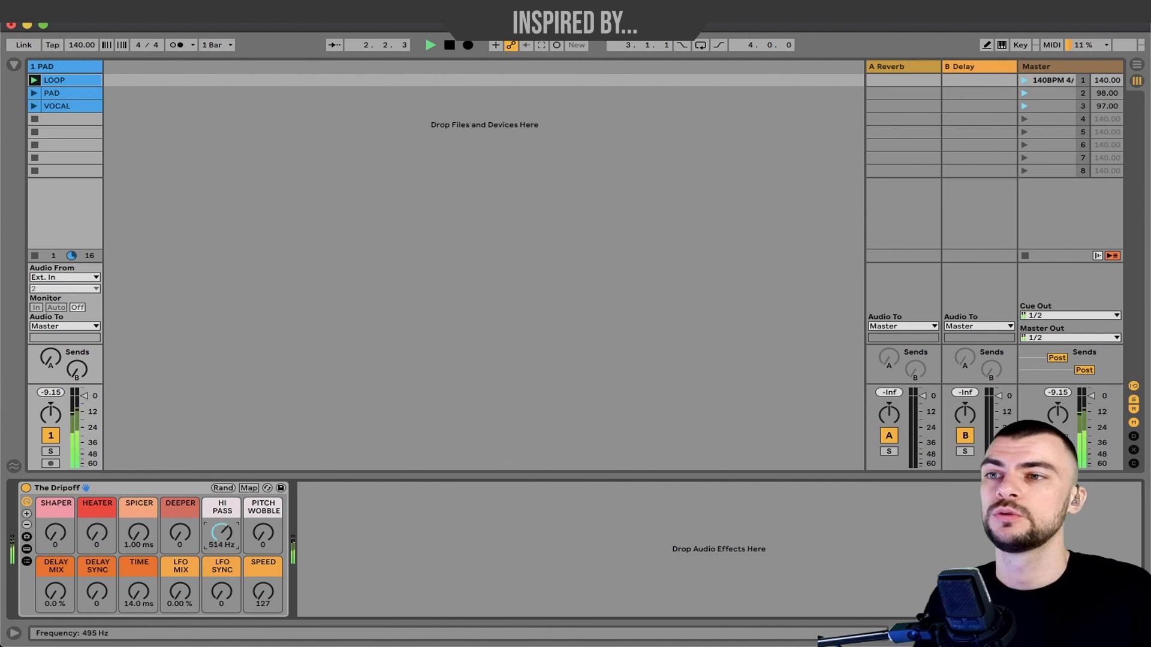
pyautogui.moveTo(222, 532); pyautogui.dragTo(222, 540)
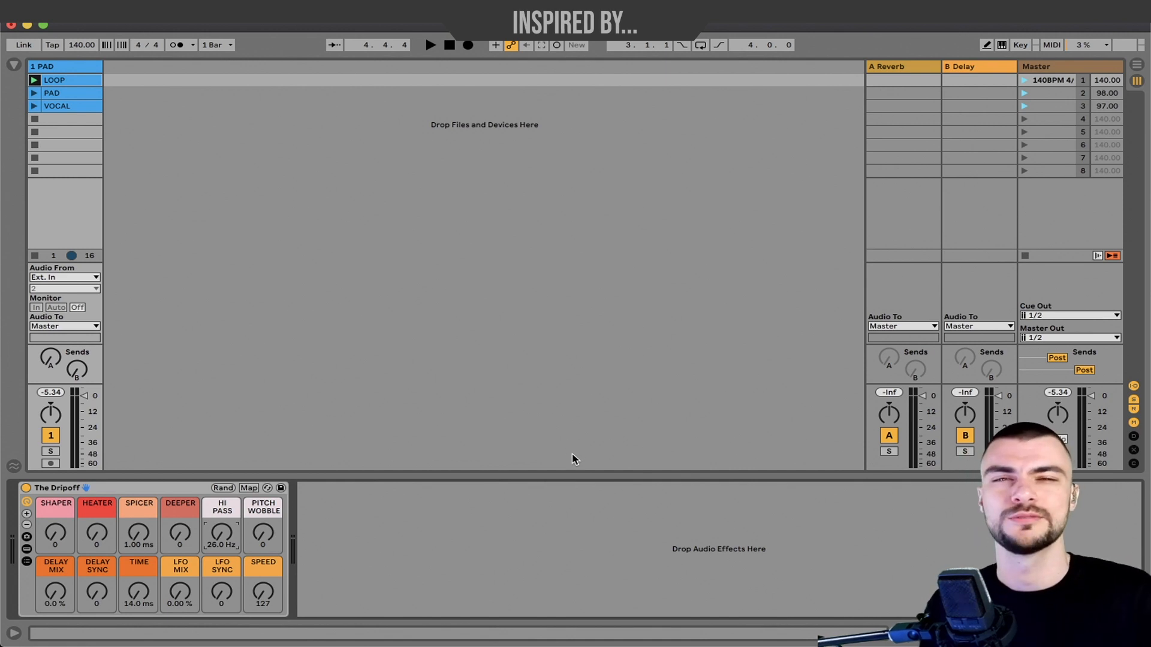
# Step: Load the LO-FI-R.adg rack after The Dripoff, show its device chain, and set its Lo-Fire macro to 14
pyautogui.moveTo(142, 96); pyautogui.dragTo(403, 593)
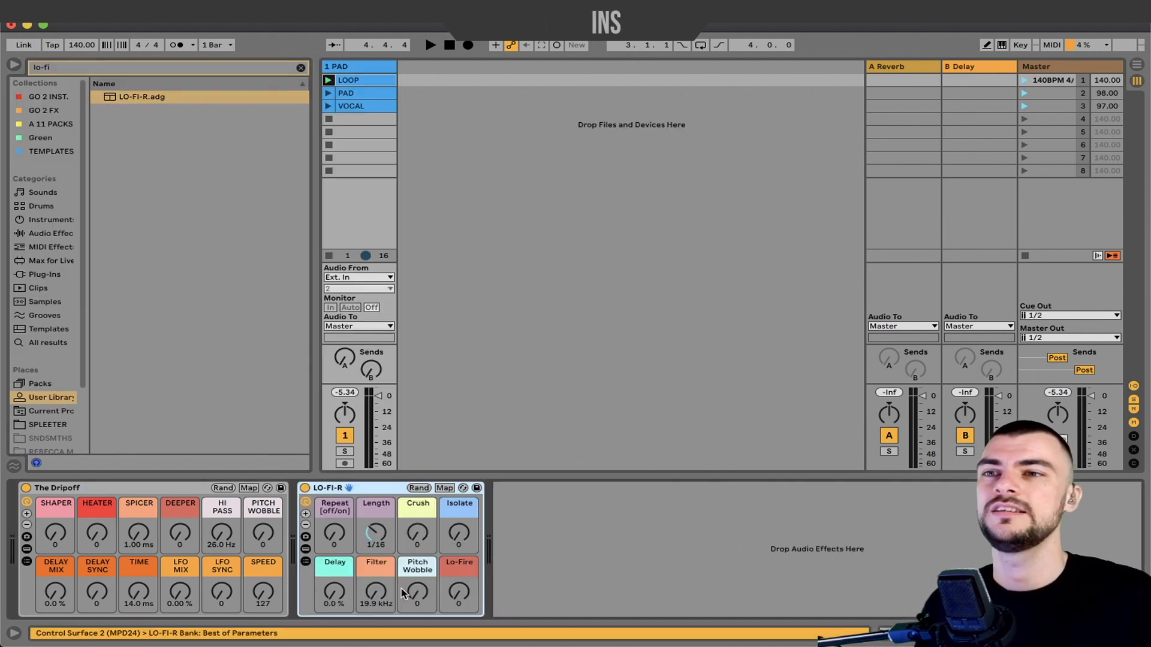
pyautogui.click(306, 558)
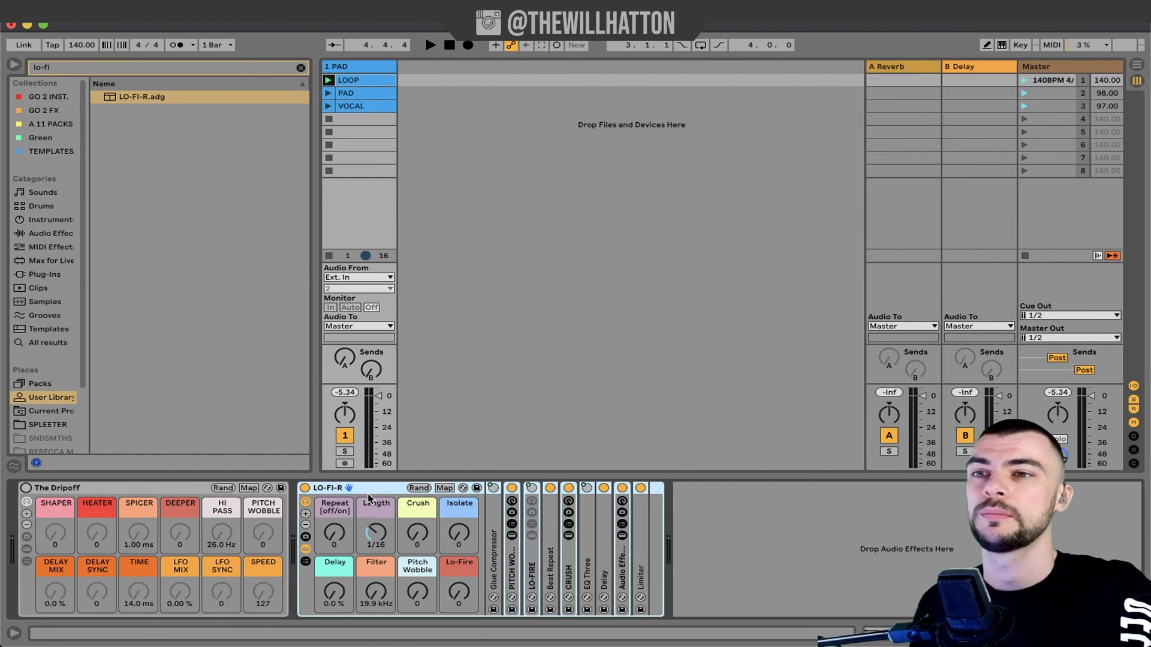
pyautogui.click(452, 600)
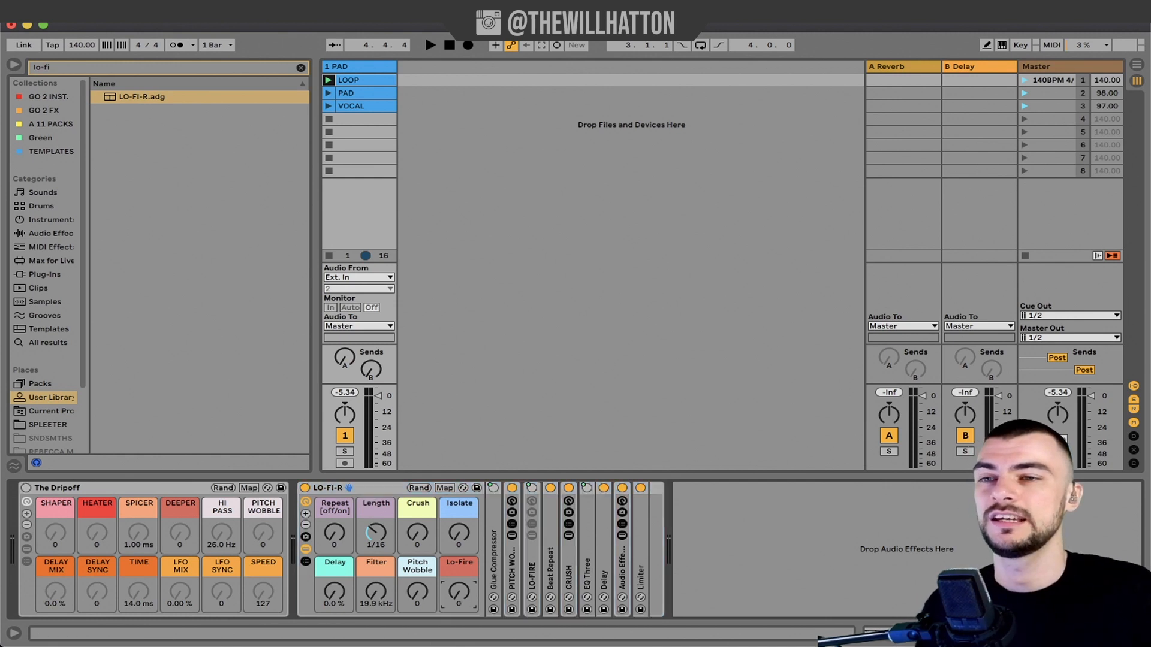
# Step: Unfold the LO-FIRE rack and examine its macros and its Vinyl Distortion, EQ Three, Vocoder and Frequency Shifter devices
pyautogui.doubleClick(531, 552)
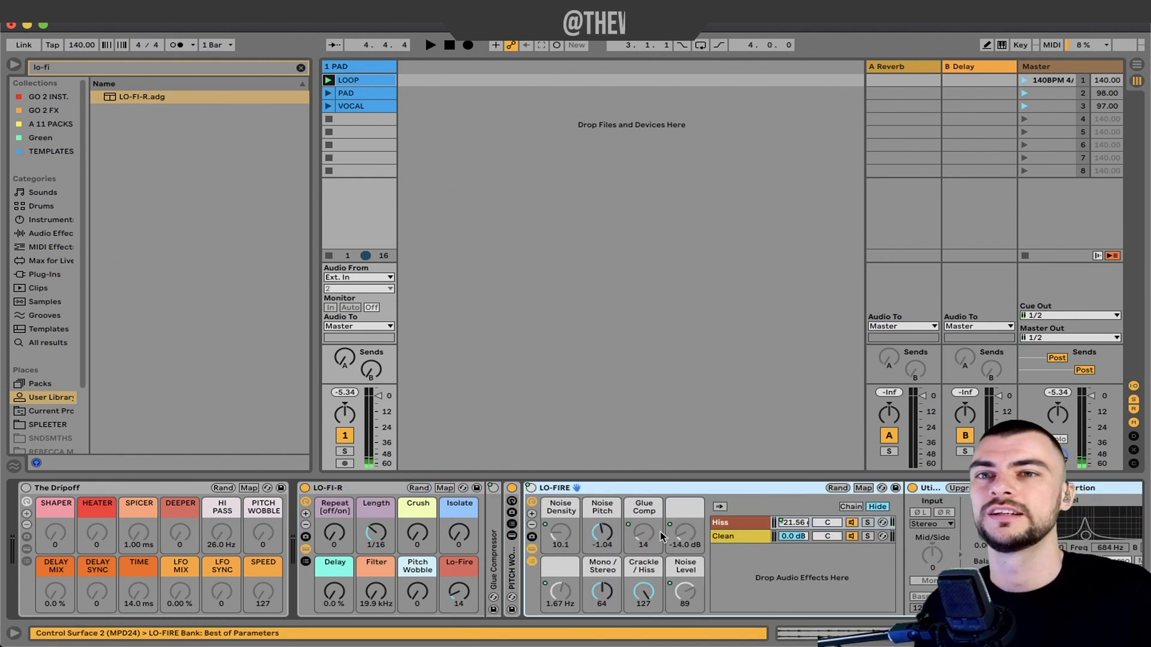
pyautogui.hscroll(10, 662, 535)
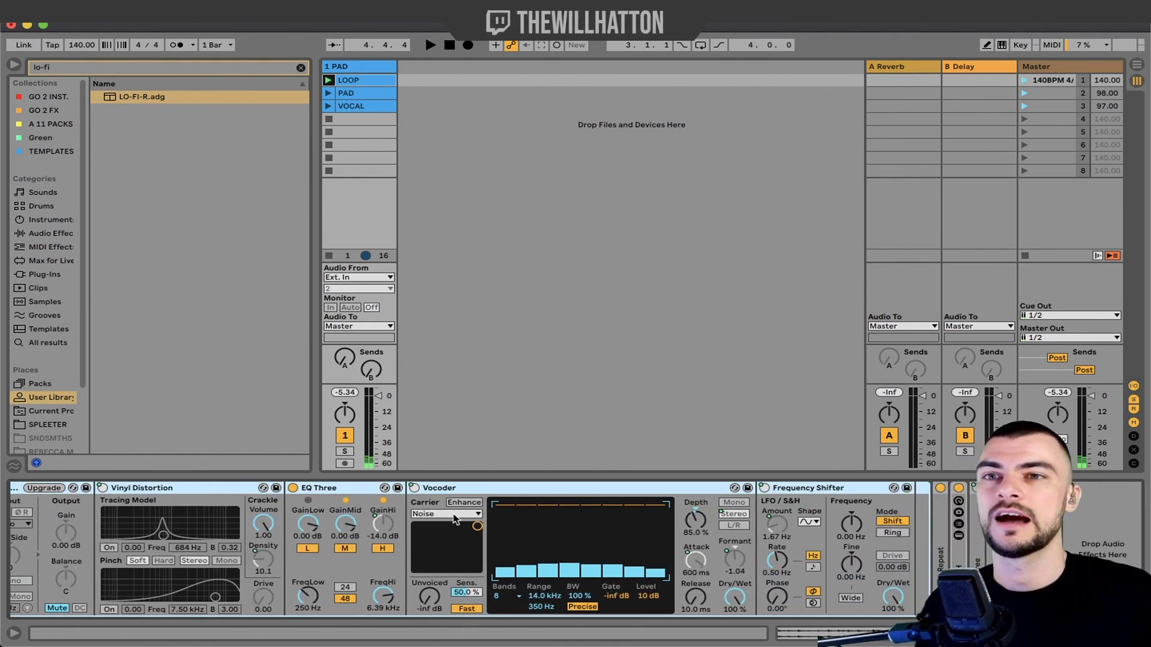
pyautogui.hscroll(-5, 616, 602)
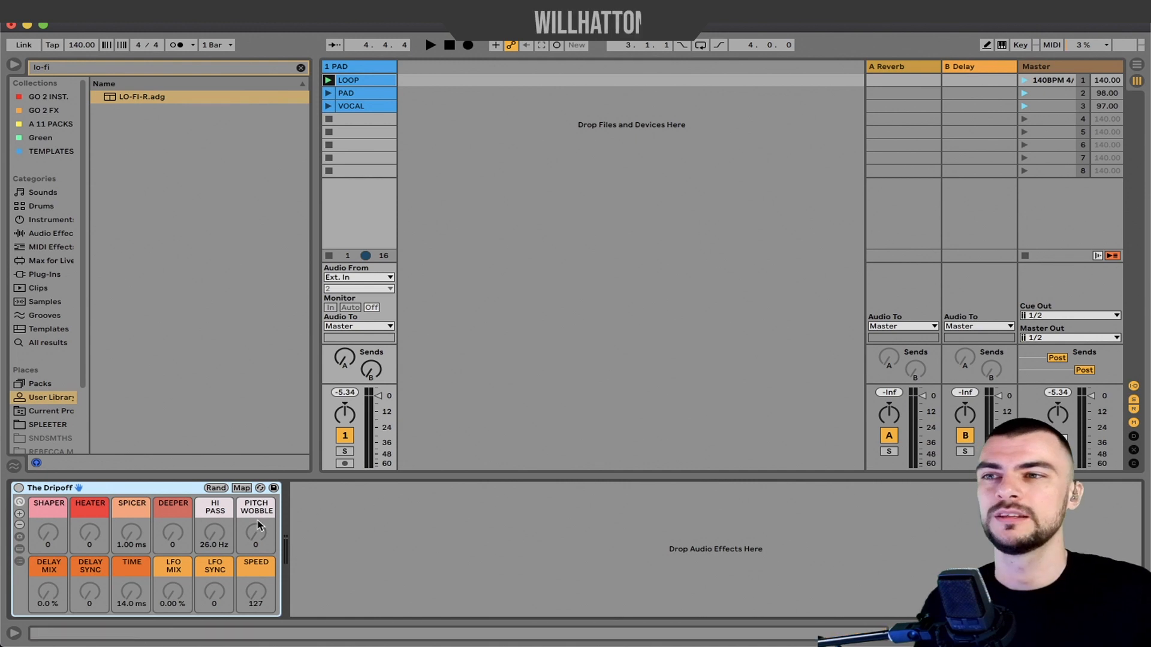
# Step: Turn The Dripoff back on, show its device chain, and play the loop with Pitch Wobble raised to 127
pyautogui.click(18, 488)
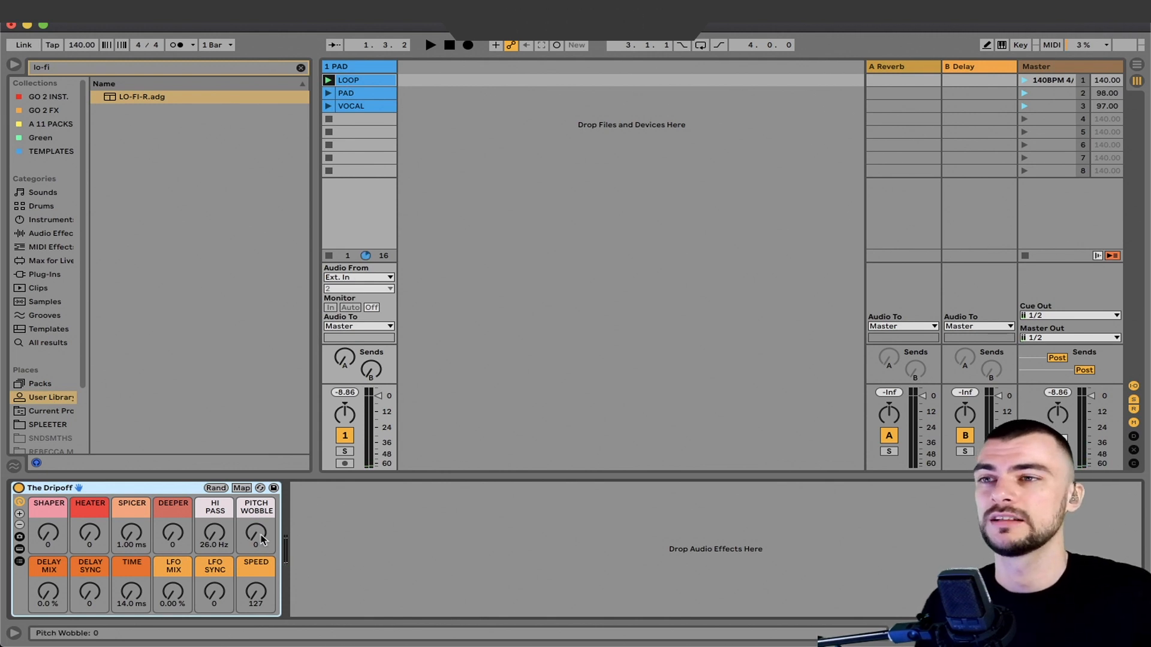
pyautogui.click(19, 549)
pyautogui.press('space')
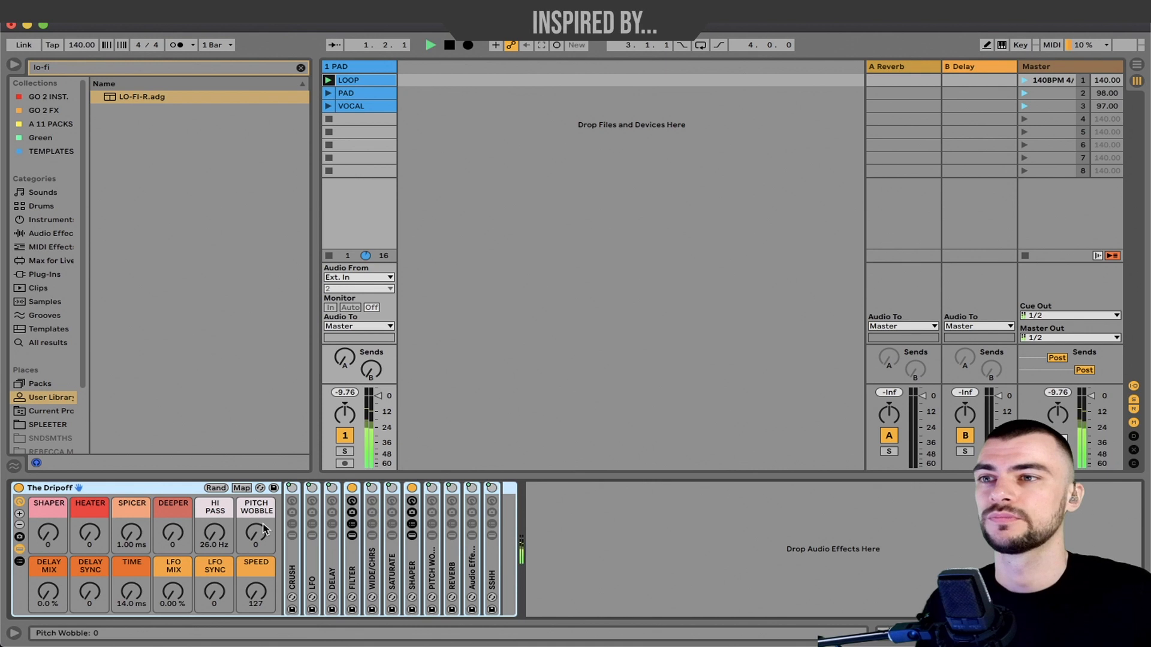
pyautogui.moveTo(256, 533); pyautogui.dragTo(256, 528)
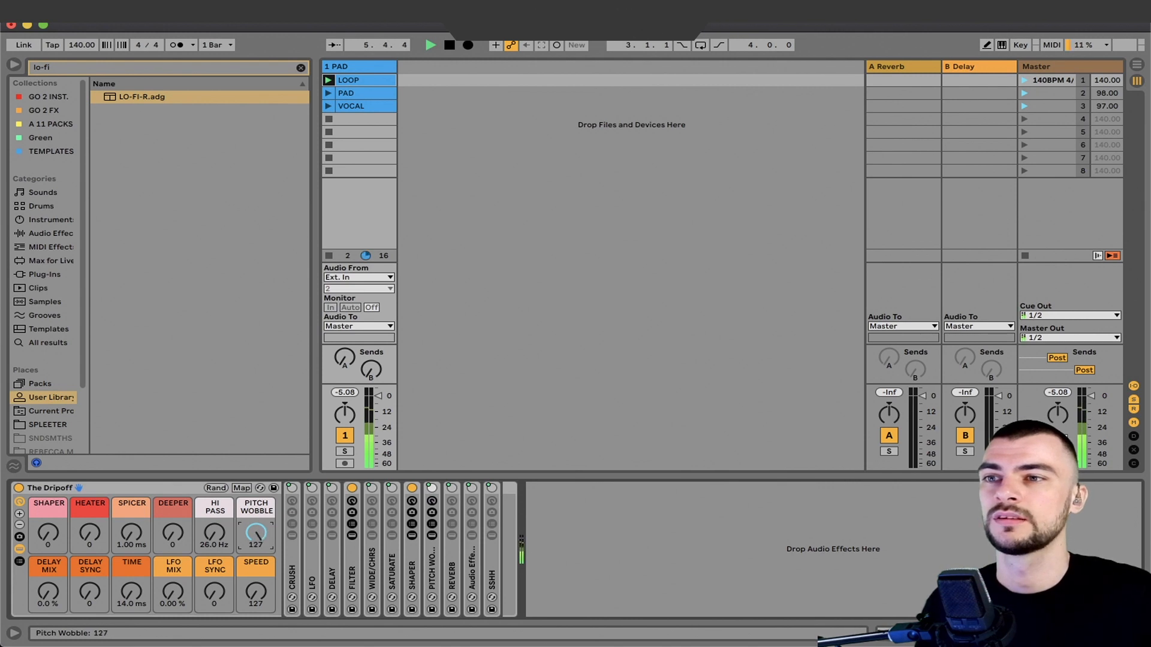
# Step: Unfold the PITCH WOBBLE rack to show its Frequency Shifters, and set the Pitch Wobble macro to 100
pyautogui.doubleClick(432, 560)
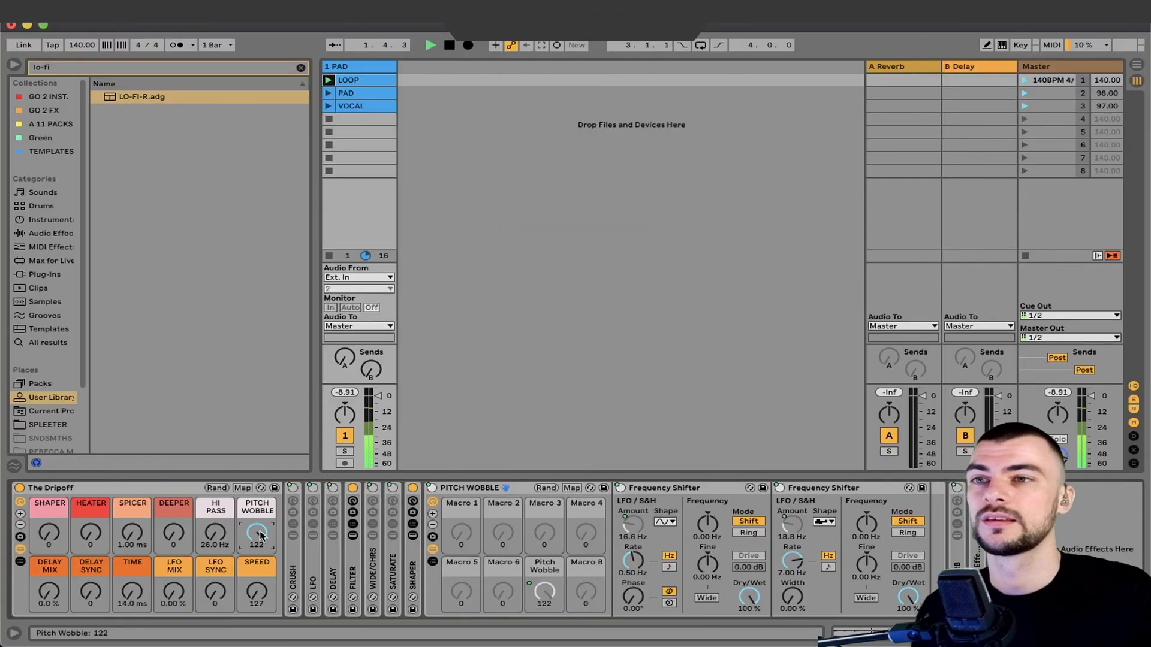
pyautogui.moveTo(258, 533); pyautogui.dragTo(258, 477)
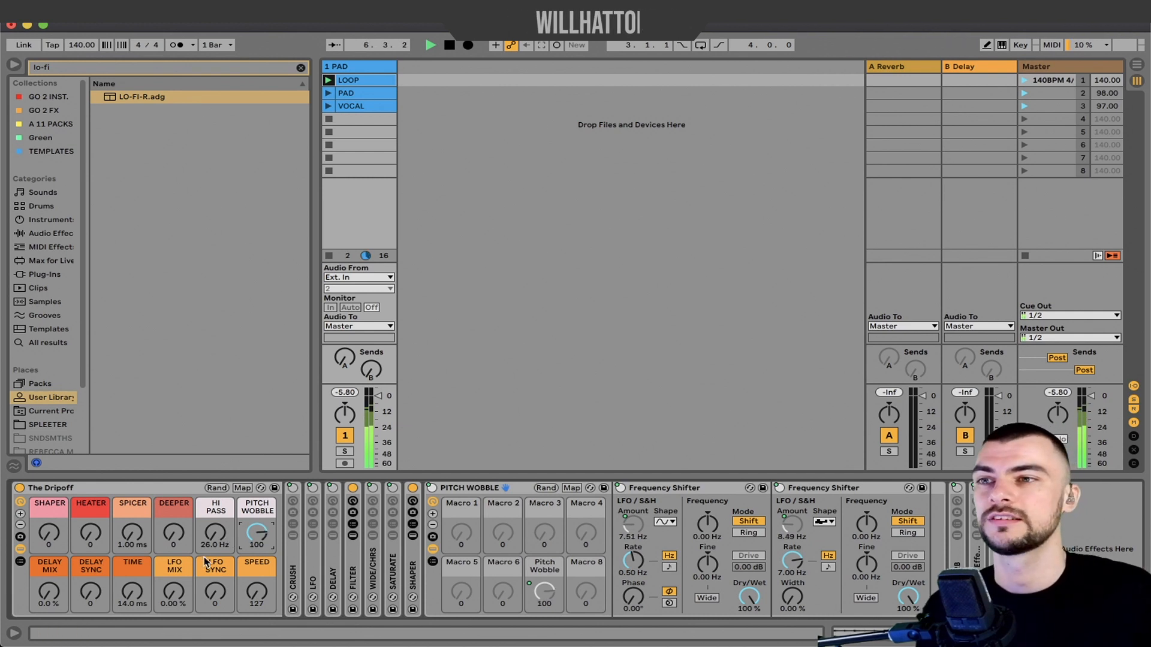
# Step: Set Hi Pass to 127 Hz, Spicer 1.85 ms, Deeper 14, Delay Sync 127, Time 51.7 ms and Delay Mix 11 %, and stop playback
pyautogui.moveTo(215, 533); pyautogui.dragTo(173, 521)
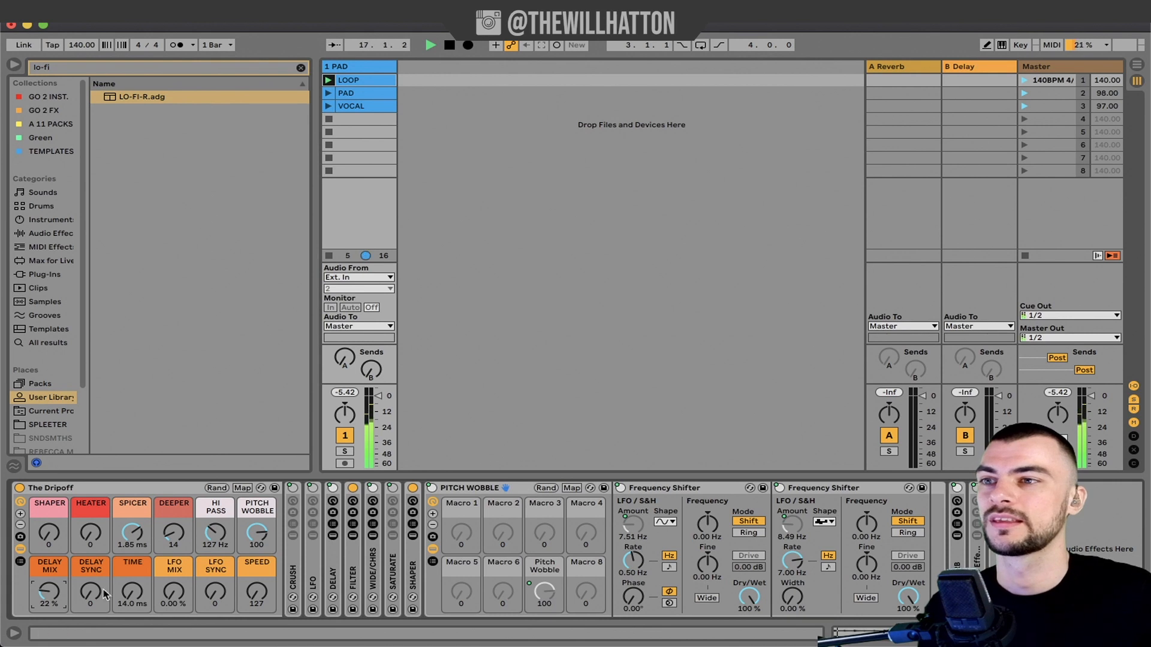
pyautogui.moveTo(132, 592); pyautogui.dragTo(132, 576)
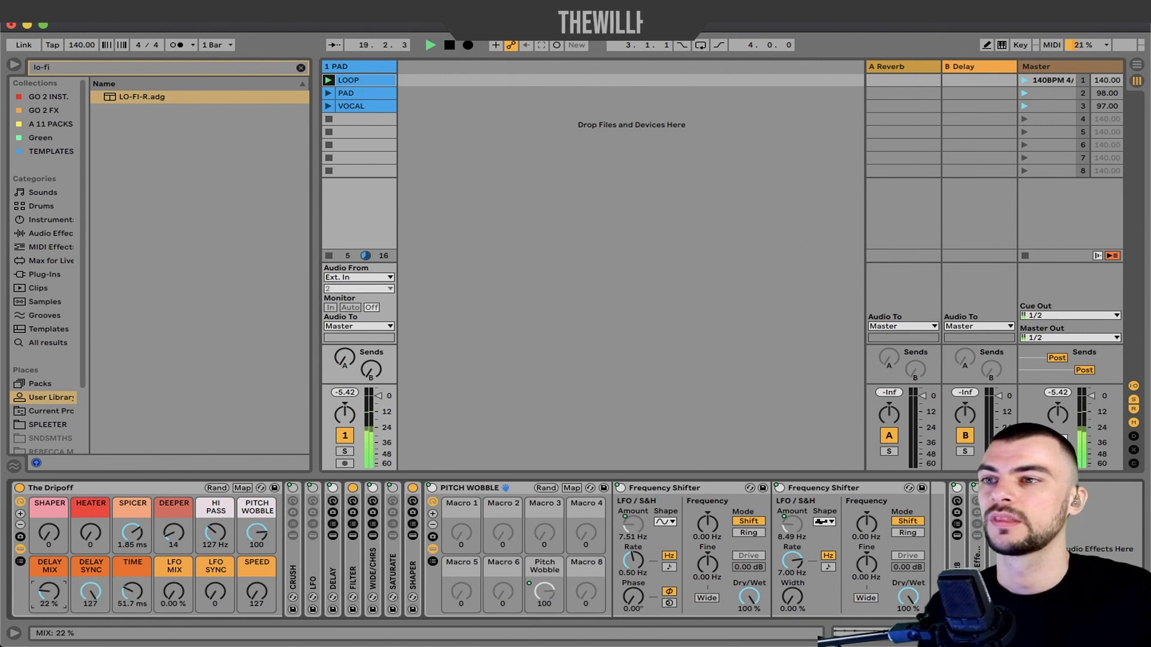
pyautogui.moveTo(49, 591); pyautogui.dragTo(49, 602)
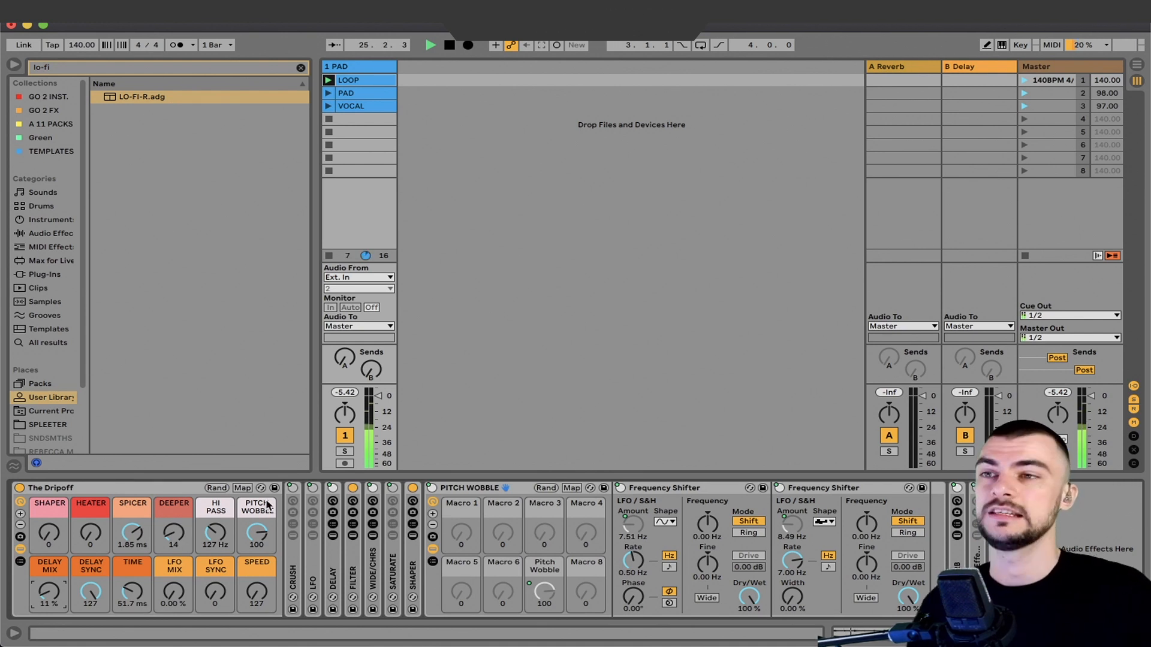
pyautogui.press('space')
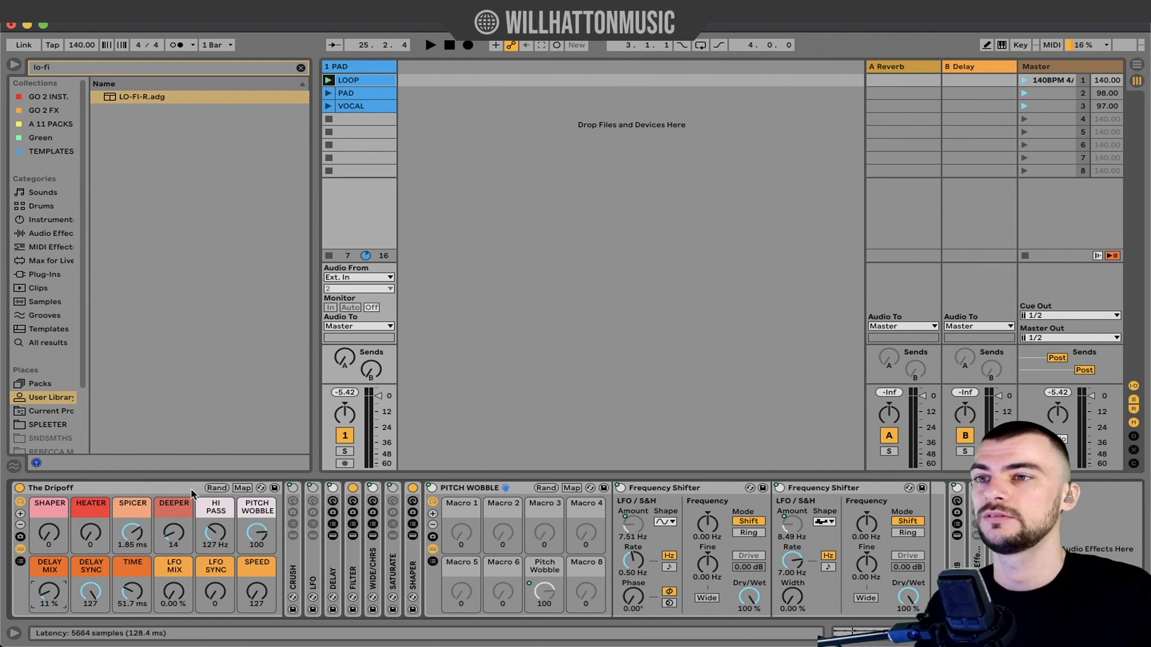
pyautogui.click(20, 559)
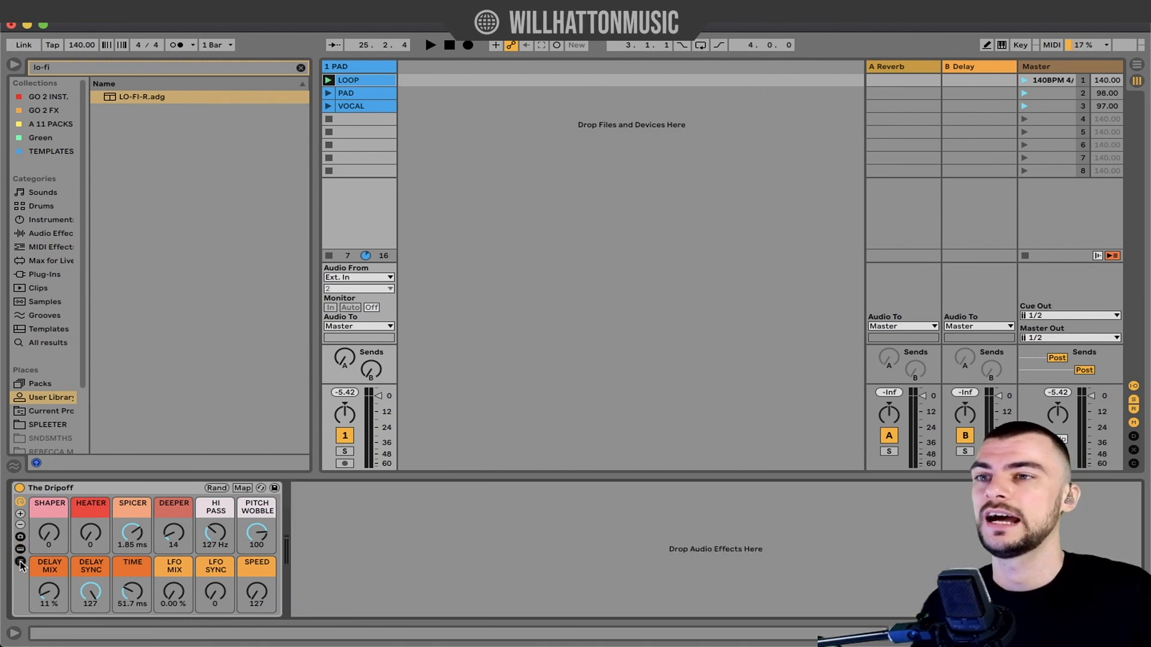
pyautogui.click(20, 538)
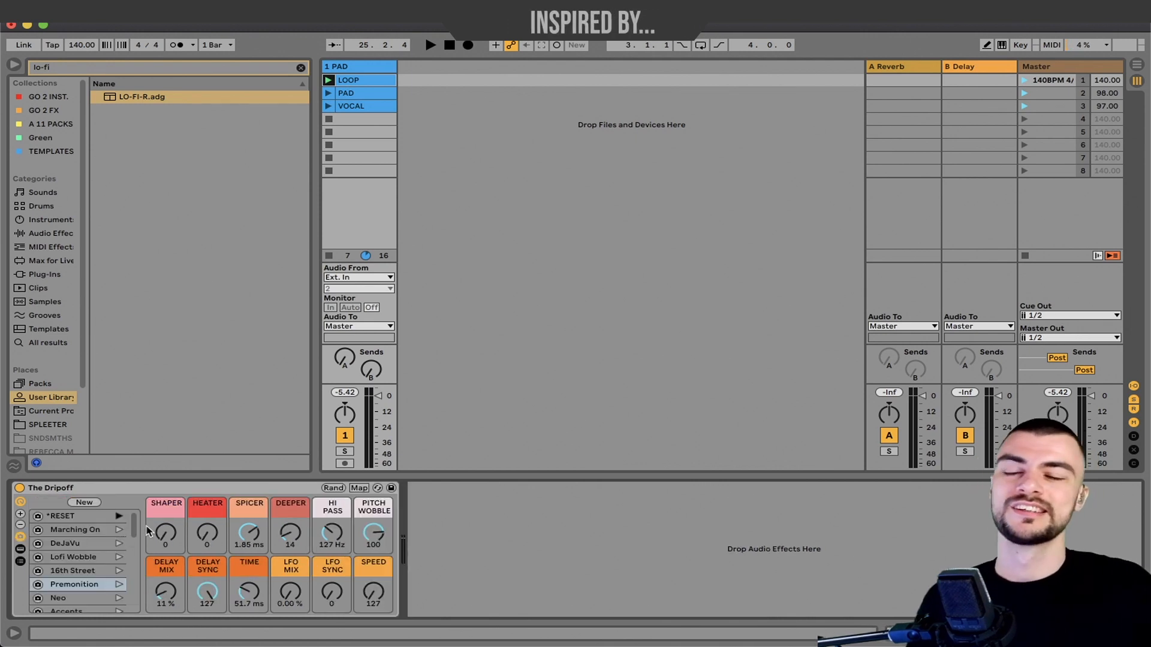
pyautogui.scroll(-1, 71, 575)
pyautogui.scroll(-10, 71, 576)
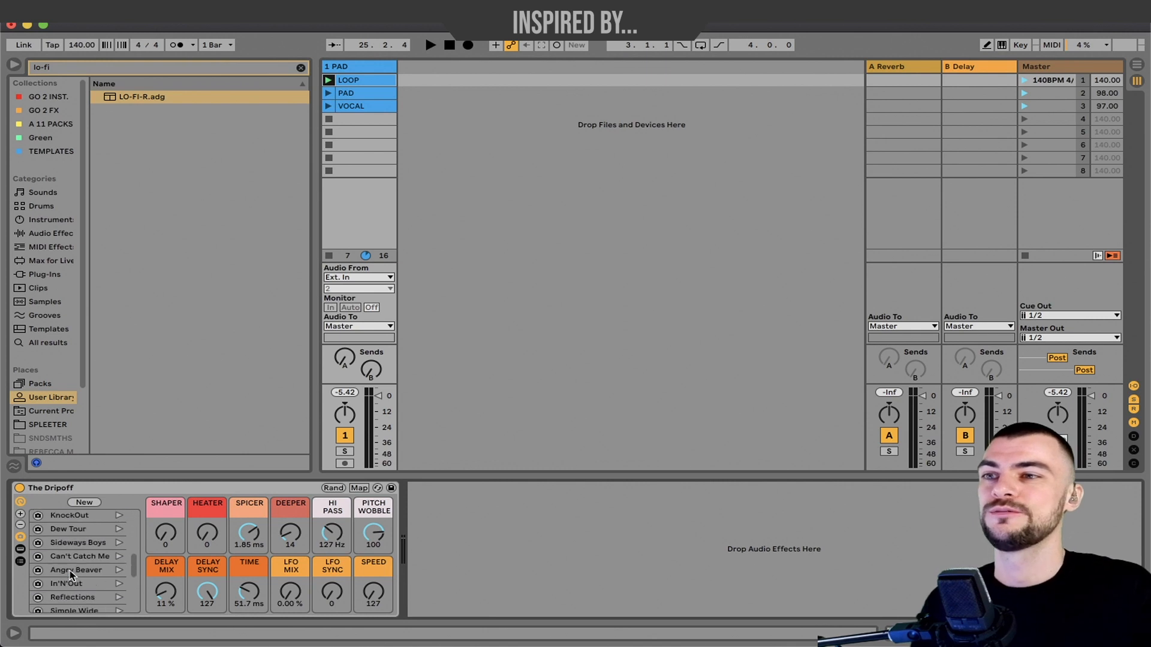
pyautogui.scroll(10, 72, 575)
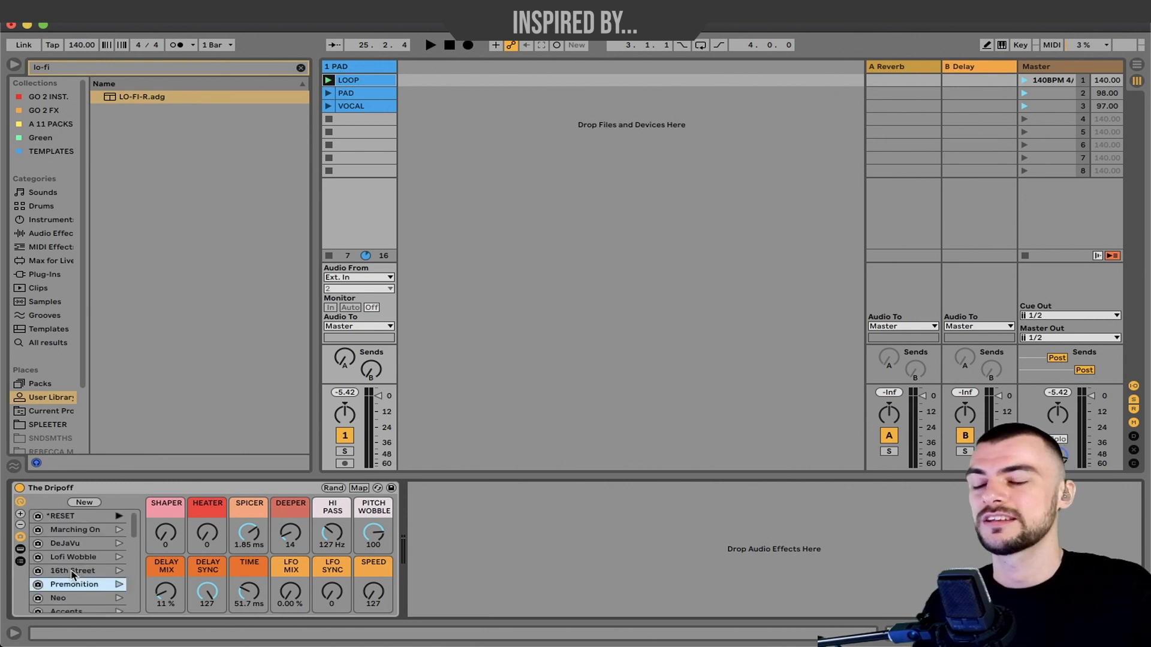
pyautogui.click(66, 531)
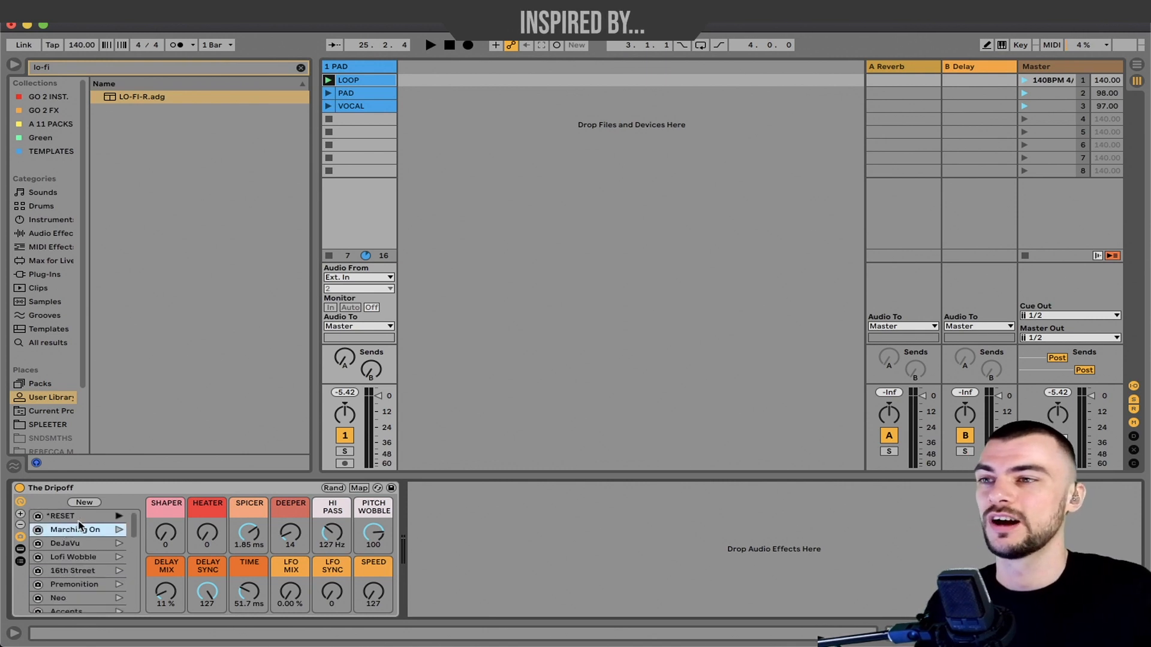
# Step: Reset The Dripoff with the RESET variation and audition the Marching On, DeJaVu, Lofi Wobble and 16th Street macro variations
pyautogui.click(81, 517)
pyautogui.click(120, 518)
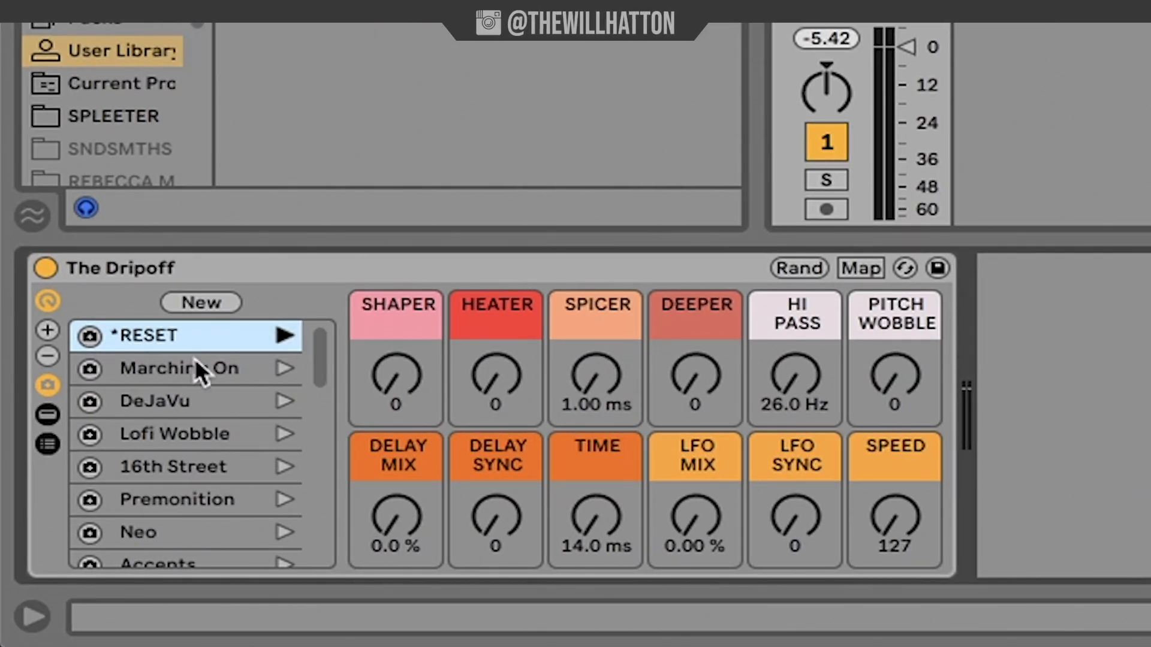
pyautogui.click(281, 368)
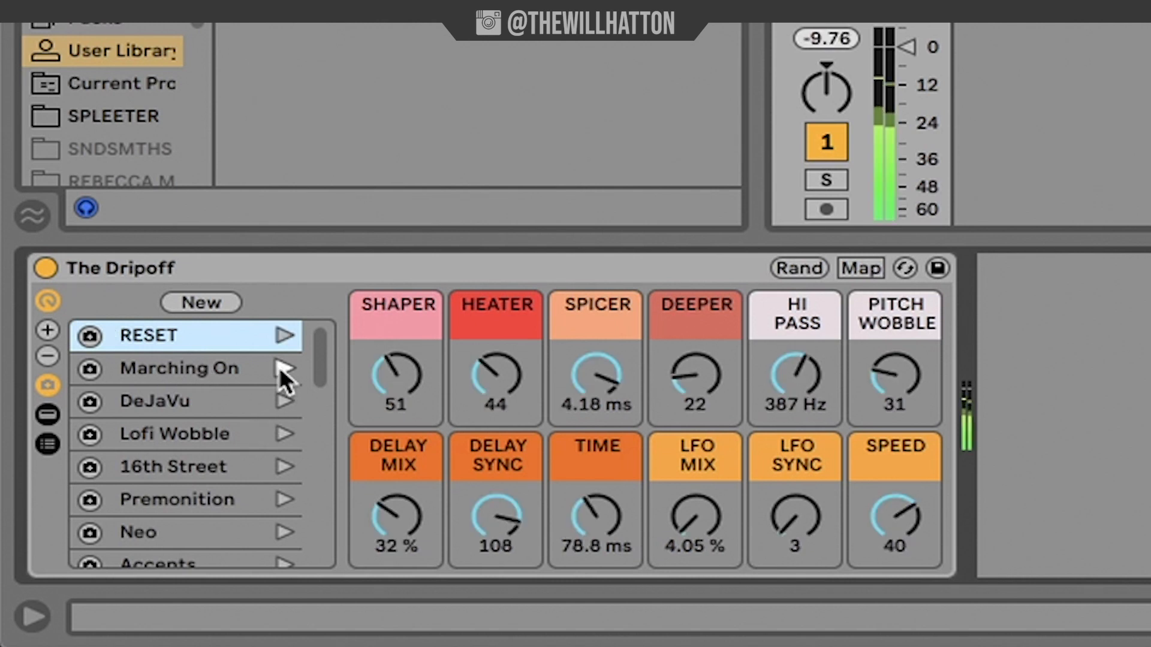
pyautogui.click(282, 404)
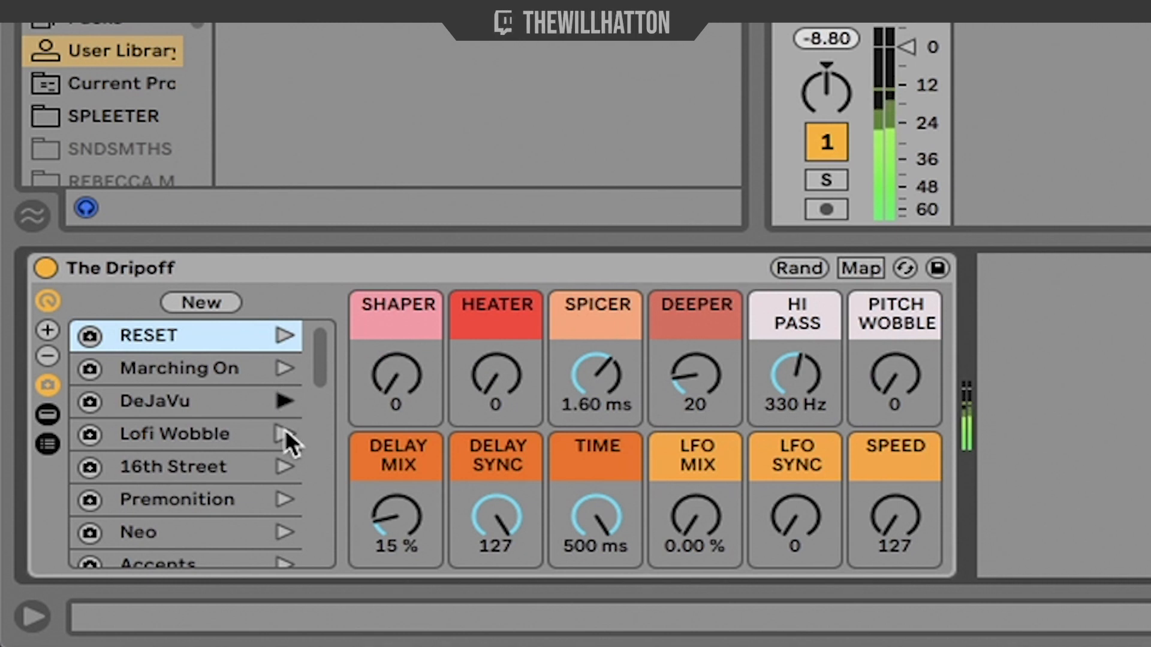
pyautogui.click(286, 430)
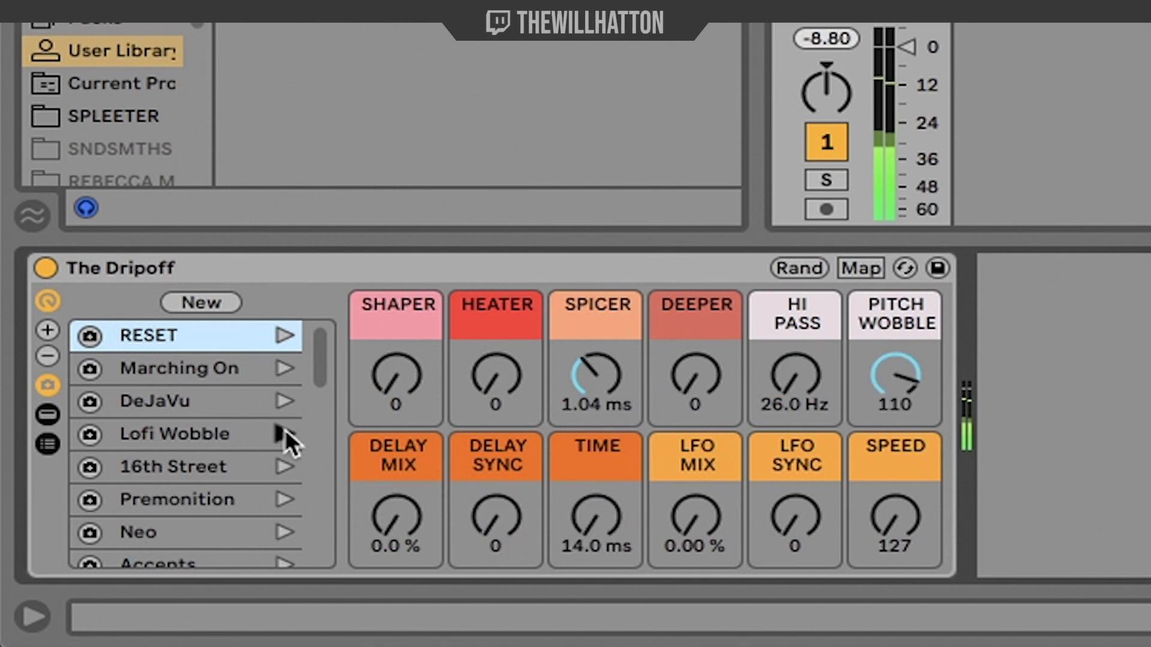
pyautogui.click(281, 465)
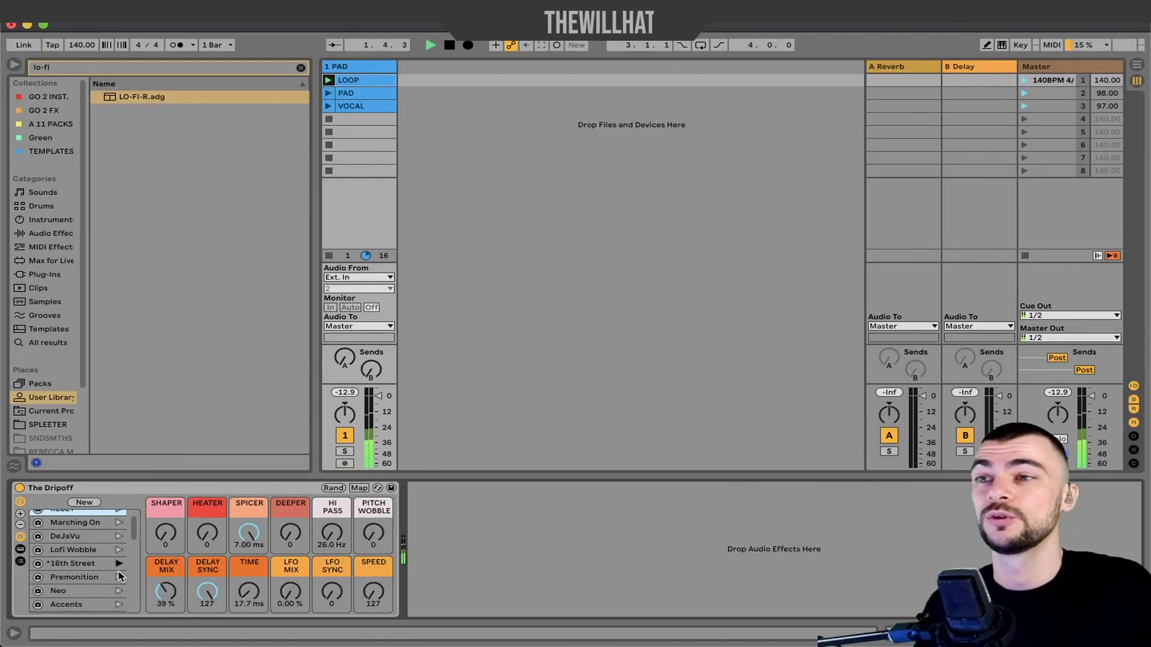
# Step: Recall the Accents variation and, during playback, set LFO Sync to 30 and Speed to 65
pyautogui.click(119, 522)
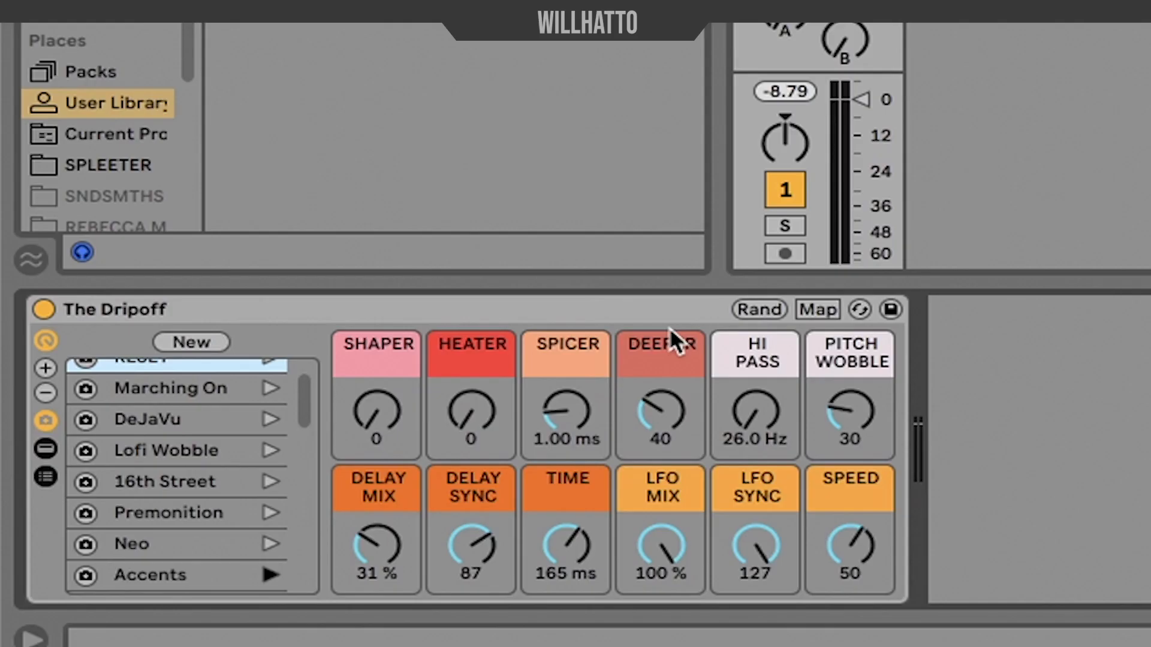
pyautogui.press('space')
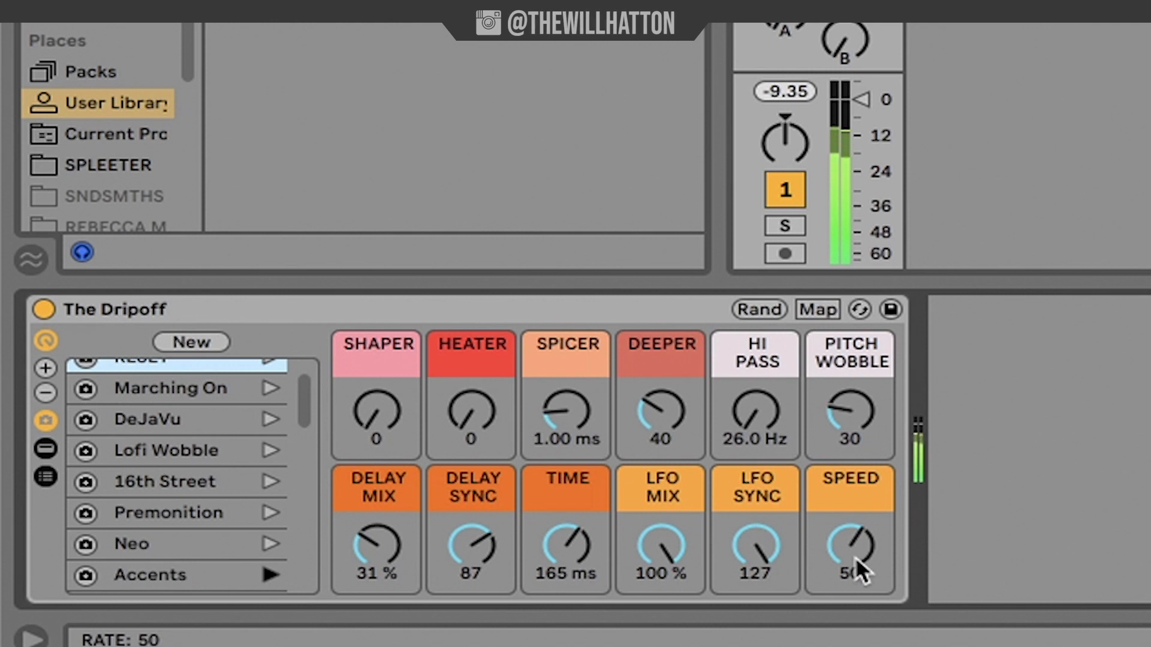
pyautogui.moveTo(769, 546); pyautogui.dragTo(769, 568)
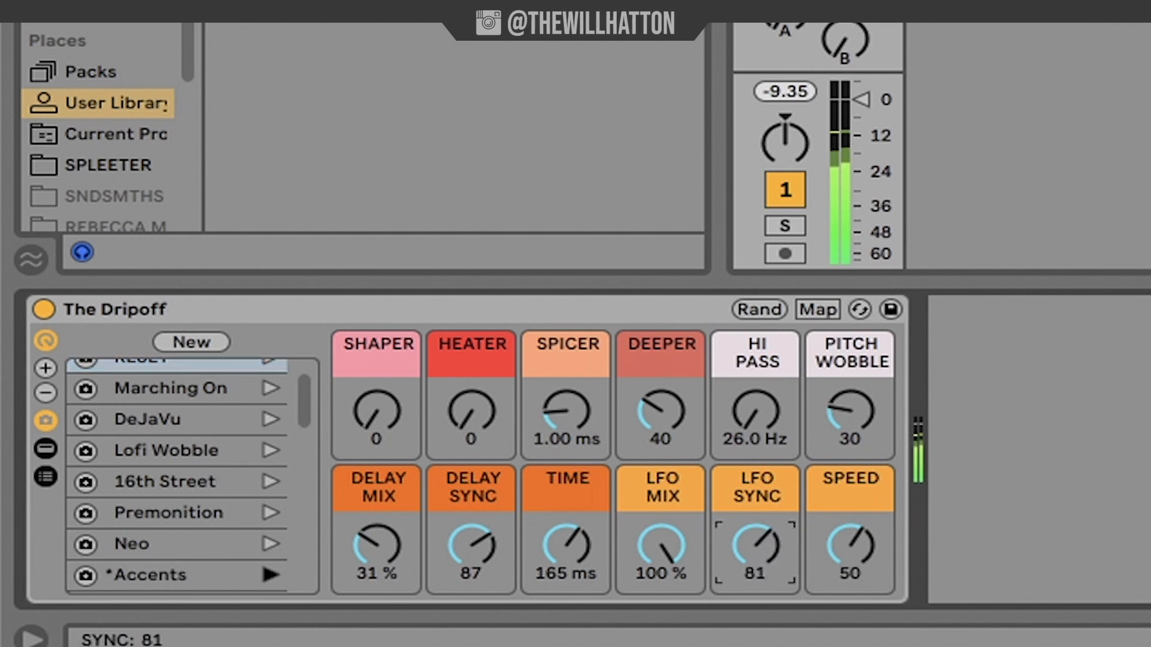
pyautogui.moveTo(851, 546)
pyautogui.mouseDown()
pyautogui.moveTo(851, 557)
pyautogui.moveTo(850, 506)
pyautogui.moveTo(850, 556)
pyautogui.mouseUp()
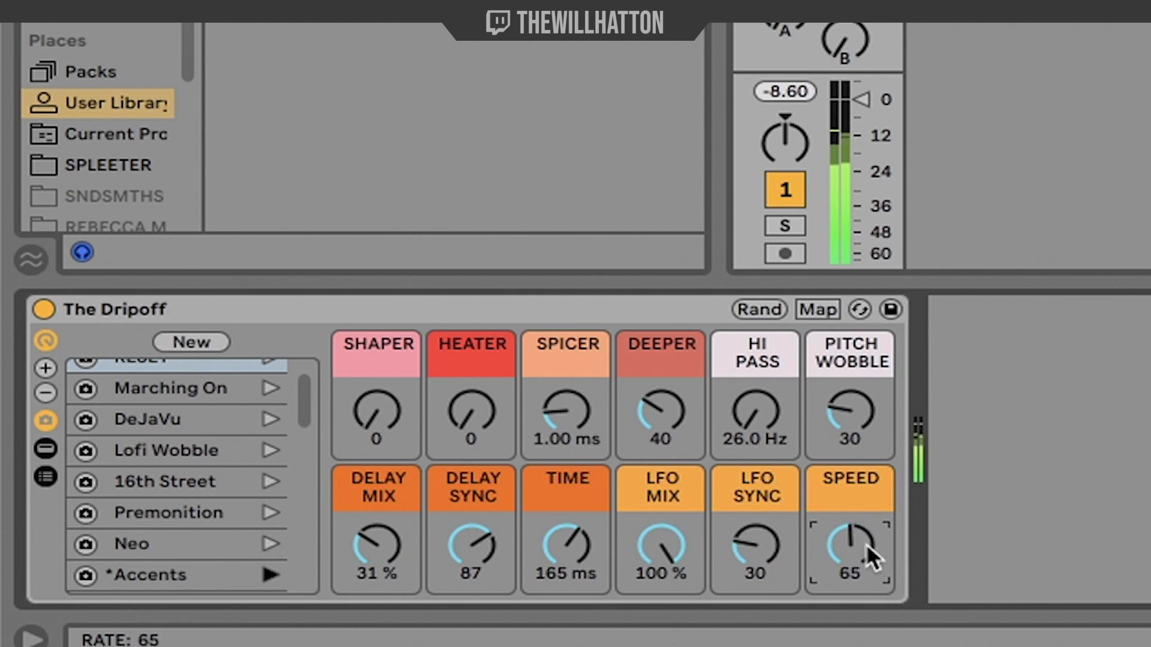
# Step: Recall the Vocal Flex variation, and play the VOCAL clip dry with The Dripoff turned off
pyautogui.scroll(-3, 134, 458)
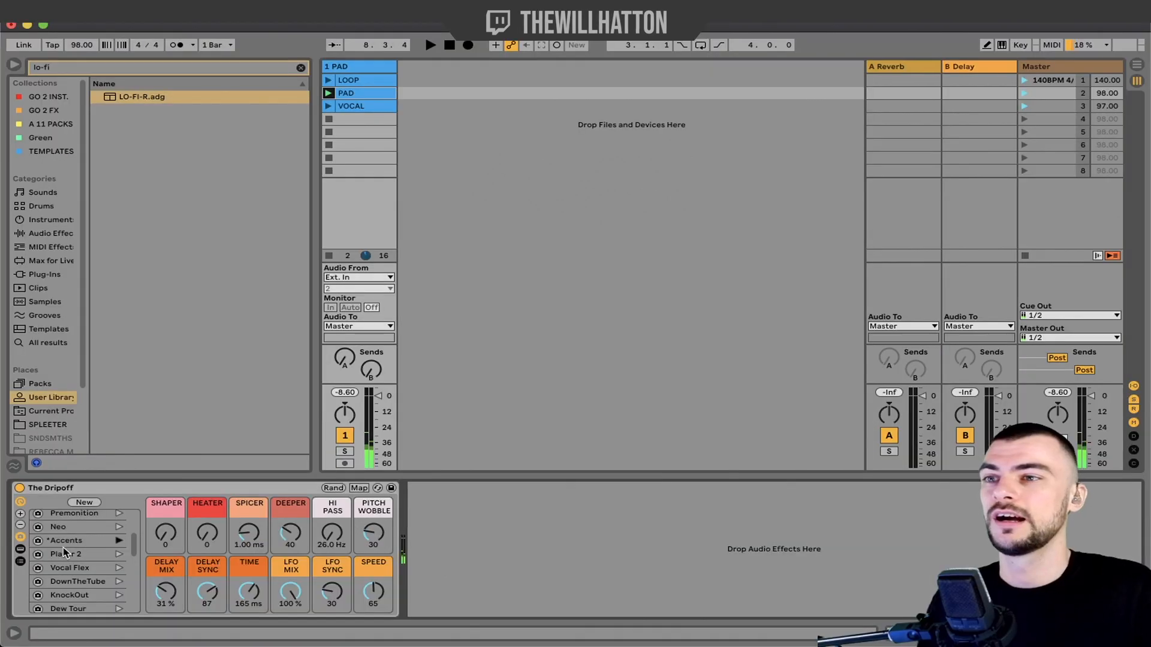
pyautogui.click(119, 567)
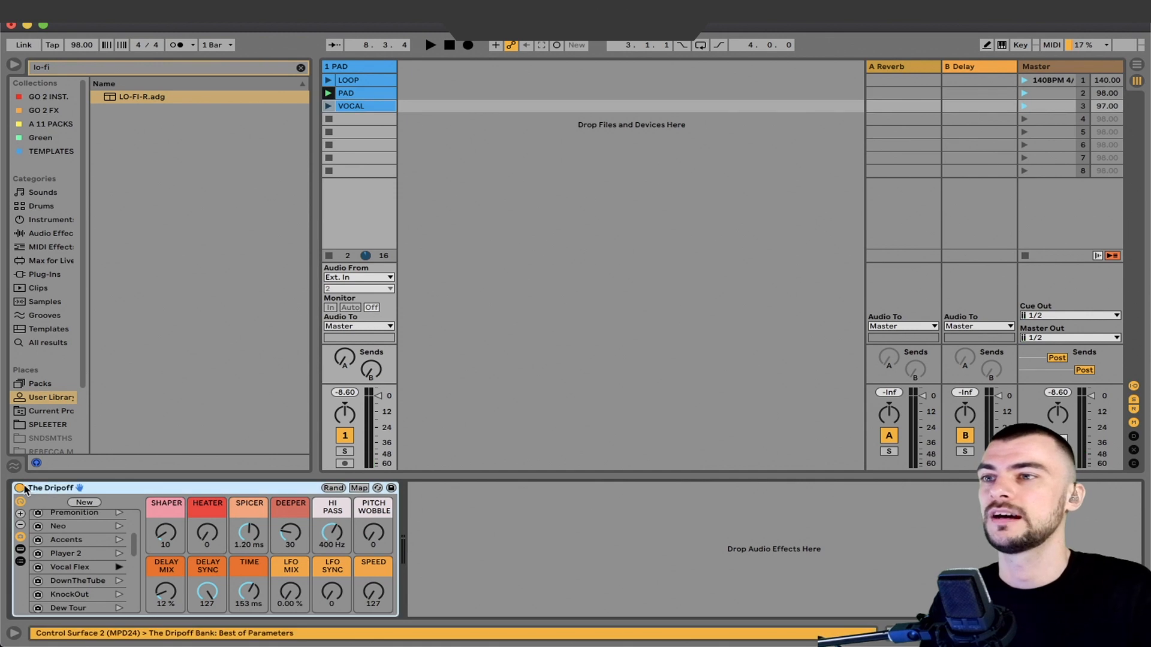
pyautogui.click(21, 488)
pyautogui.click(329, 106)
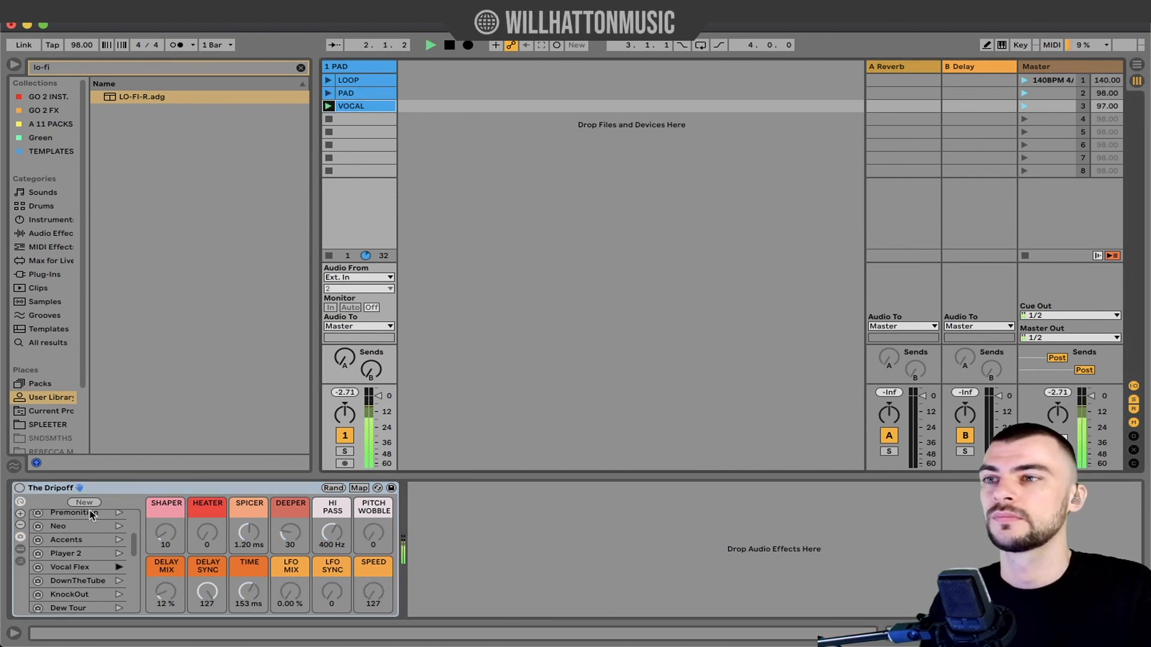
# Step: Turn The Dripoff back on for the vocal and recall the Player 2 variation
pyautogui.click(20, 489)
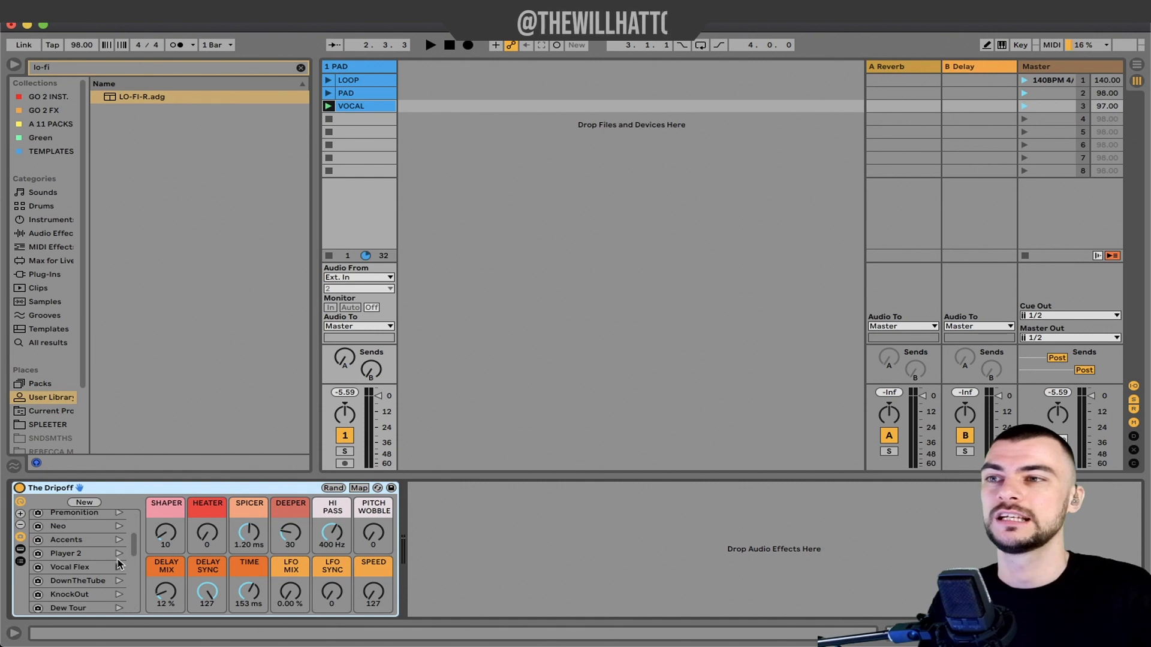
pyautogui.click(118, 555)
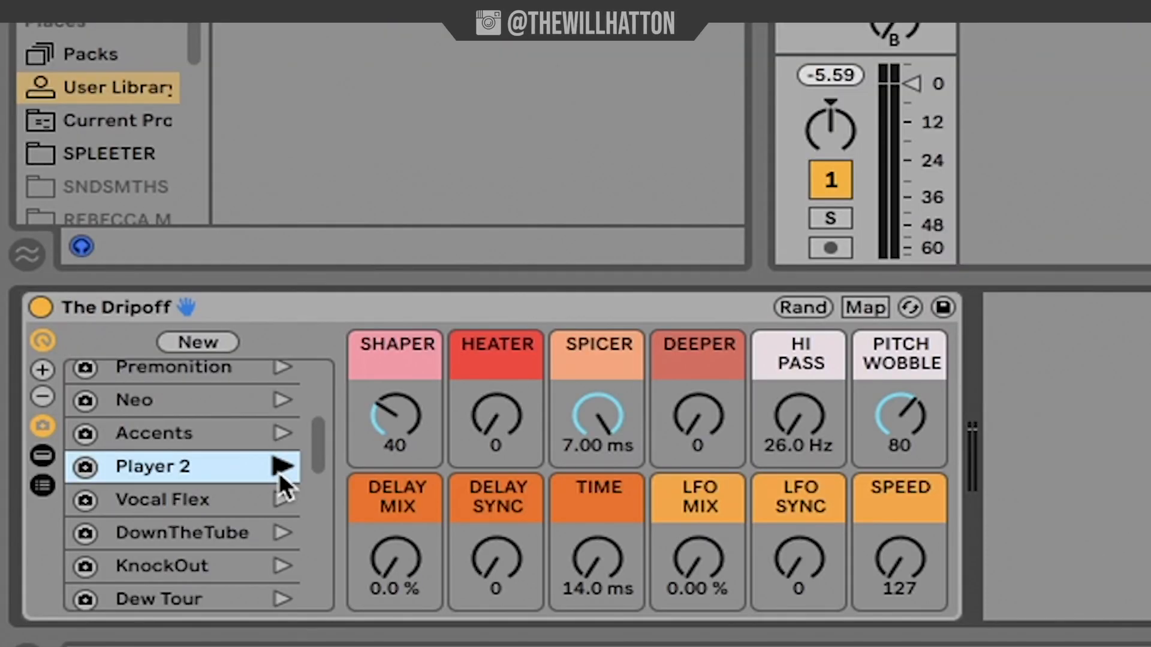